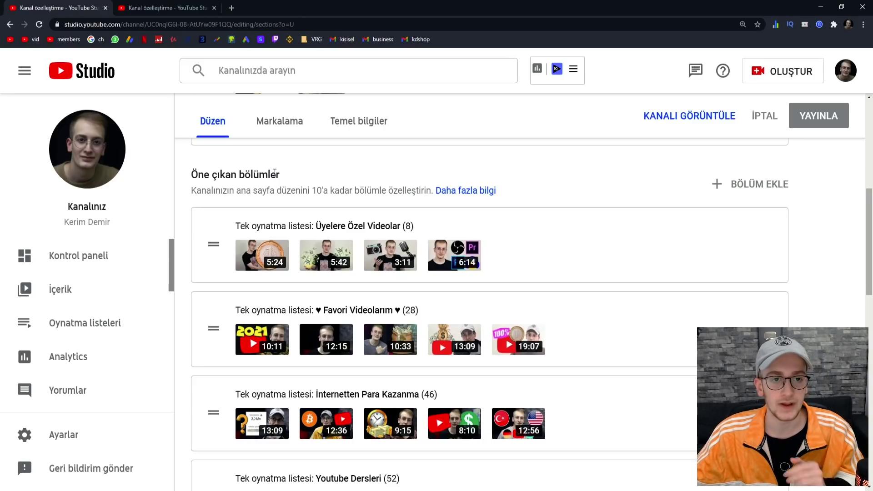
{"action": "left_click", "coordinate": [89, 146]}
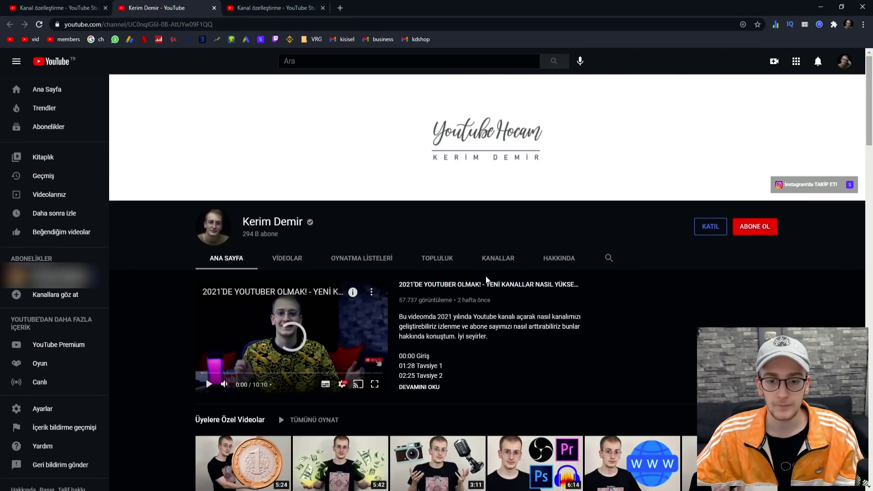
{"action": "scroll", "coordinate": [165, 255], "scroll_direction": "down", "scroll_amount": 5}
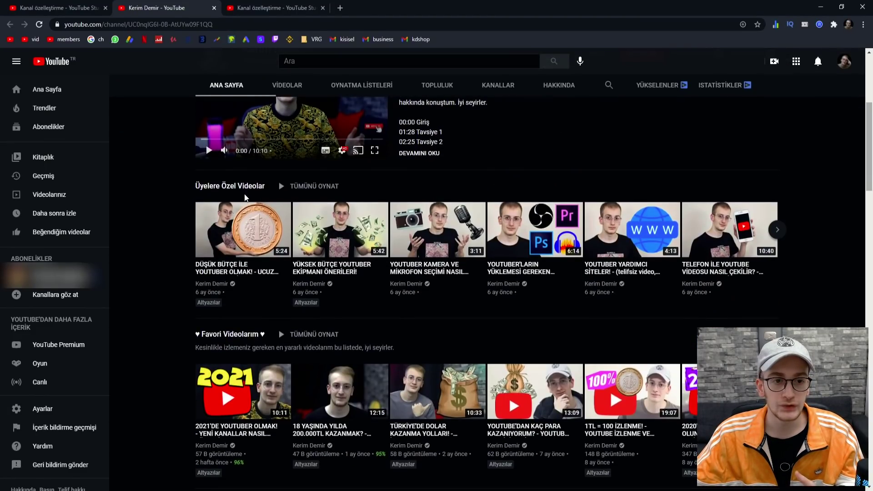
{"action": "scroll", "coordinate": [216, 187], "scroll_direction": "down", "scroll_amount": 1}
{"action": "scroll", "coordinate": [216, 187], "scroll_direction": "down", "scroll_amount": 7}
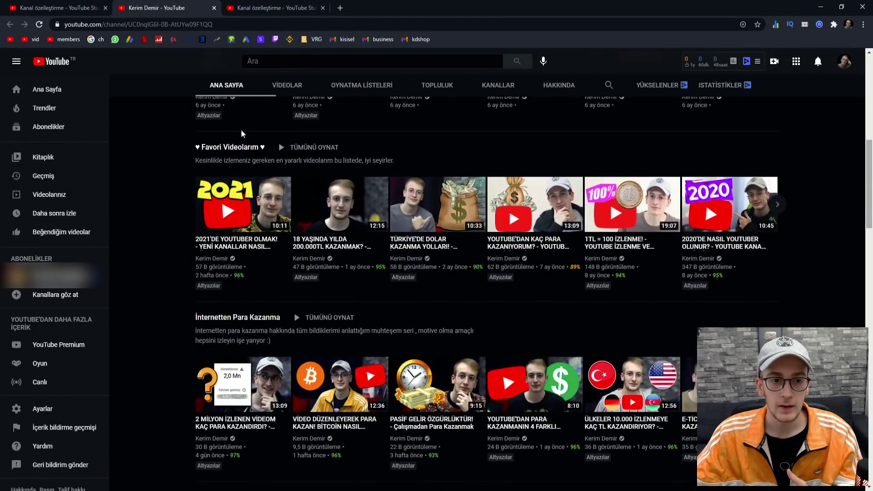
{"action": "scroll", "coordinate": [154, 296], "scroll_direction": "down", "scroll_amount": 2}
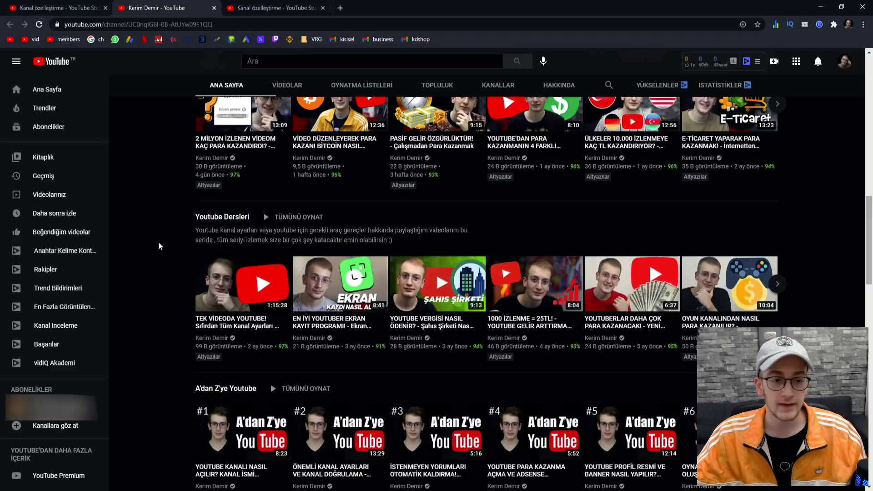
{"action": "scroll", "coordinate": [158, 246], "scroll_direction": "down", "scroll_amount": 10}
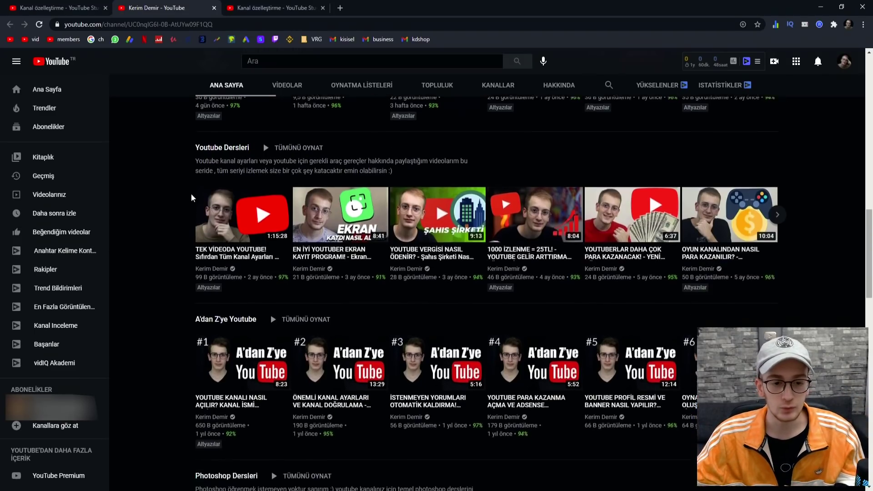
{"action": "scroll", "coordinate": [234, 212], "scroll_direction": "down", "scroll_amount": 12}
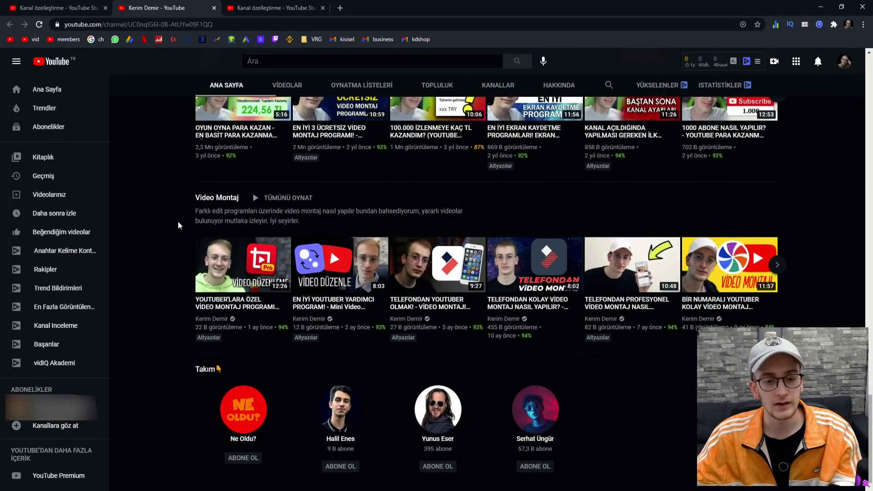
{"action": "scroll", "coordinate": [178, 221], "scroll_direction": "up", "scroll_amount": 20}
{"action": "scroll", "coordinate": [179, 221], "scroll_direction": "up", "scroll_amount": 15}
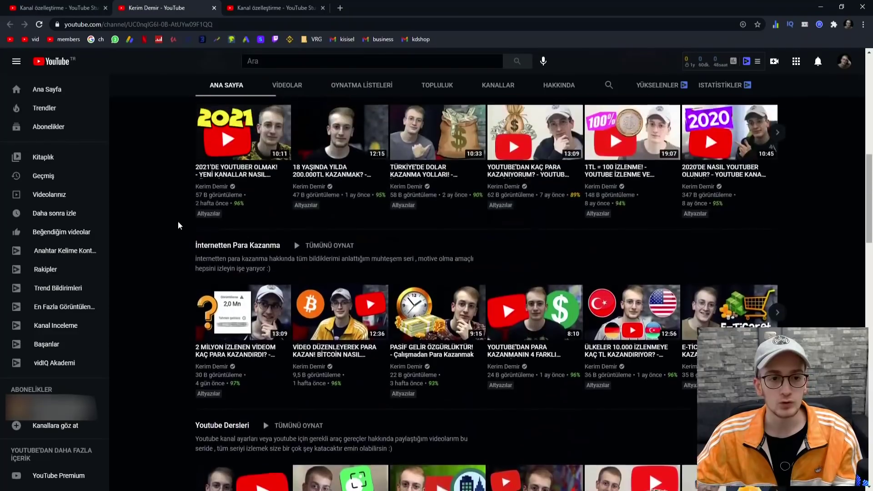
{"action": "scroll", "coordinate": [177, 222], "scroll_direction": "down", "scroll_amount": 3}
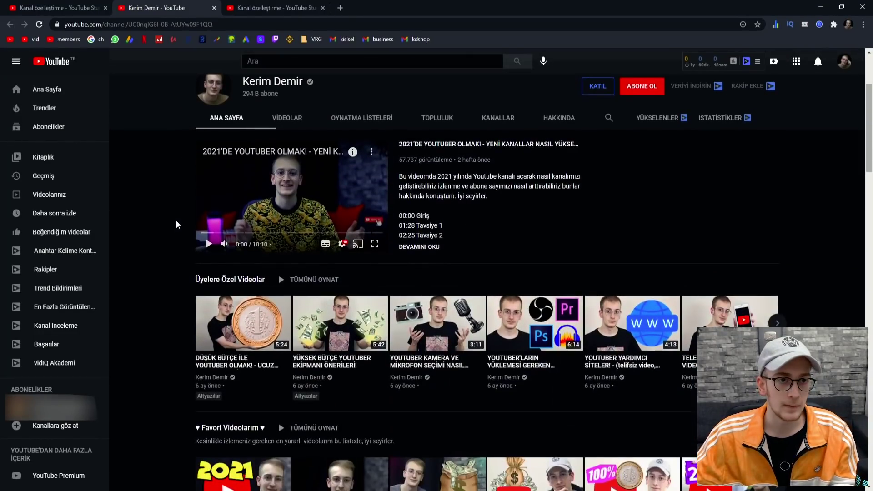
{"action": "left_click", "coordinate": [46, 13]}
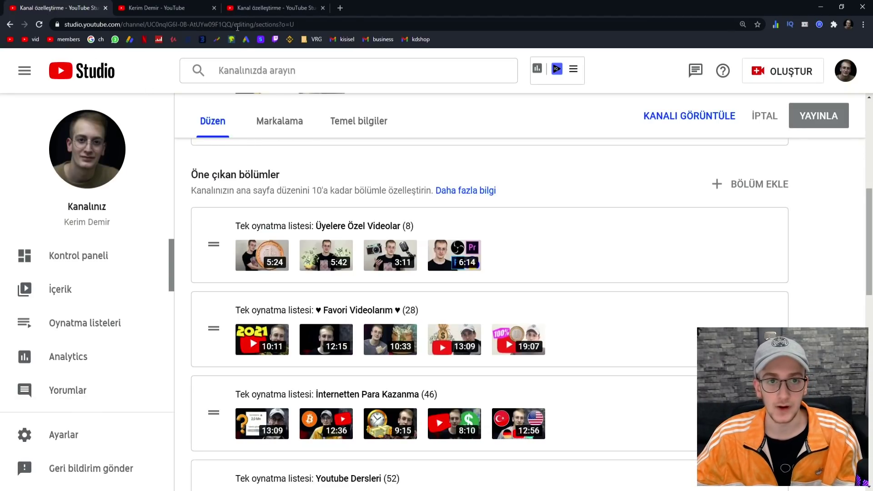
- Open the new channel's customization page, glance at Branding, and return to Layout
{"action": "left_click", "coordinate": [249, 6]}
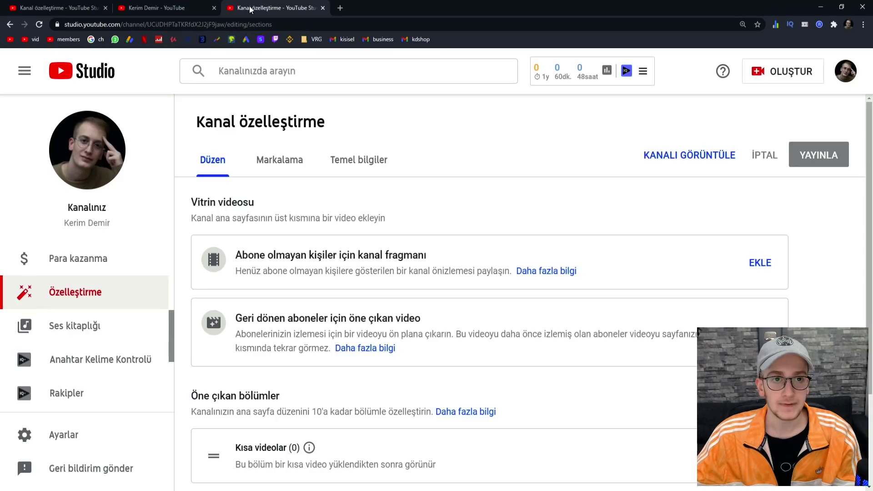
{"action": "left_click", "coordinate": [270, 166]}
{"action": "left_click", "coordinate": [212, 160]}
{"action": "scroll", "coordinate": [296, 207], "scroll_direction": "down", "scroll_amount": 3}
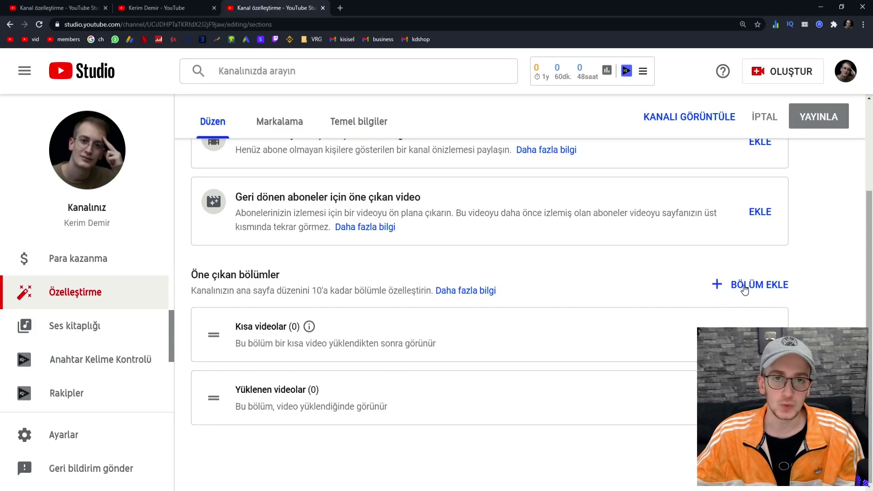
- Try adding a single-playlist featured section, find no playlists available, and cancel it
{"action": "left_click", "coordinate": [744, 286]}
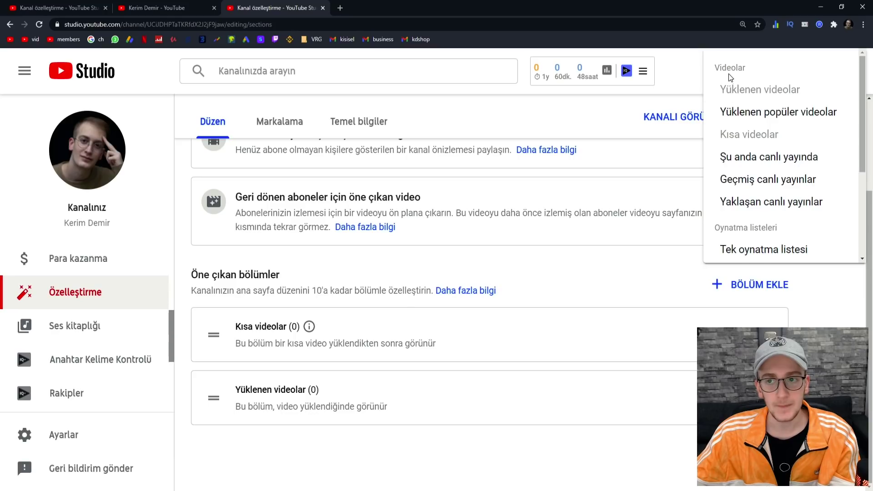
{"action": "scroll", "coordinate": [726, 156], "scroll_direction": "down", "scroll_amount": 3}
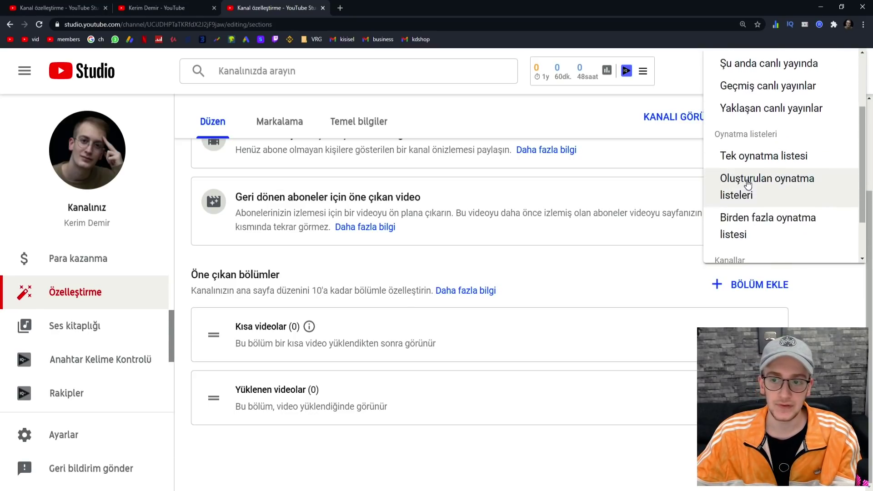
{"action": "scroll", "coordinate": [730, 156], "scroll_direction": "up", "scroll_amount": 1}
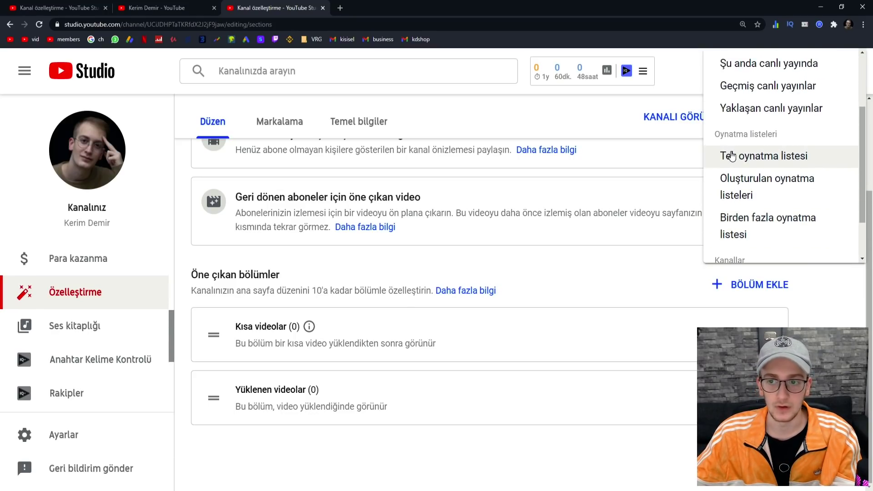
{"action": "left_click", "coordinate": [770, 163]}
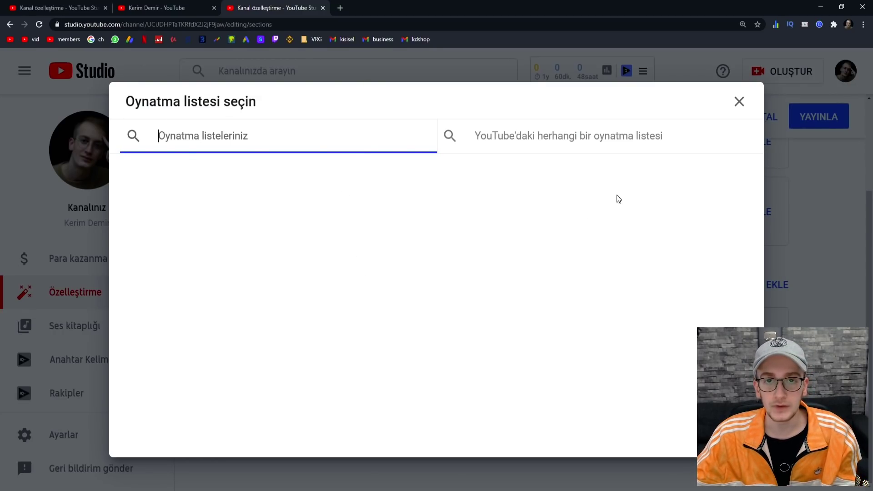
{"action": "left_click", "coordinate": [739, 102]}
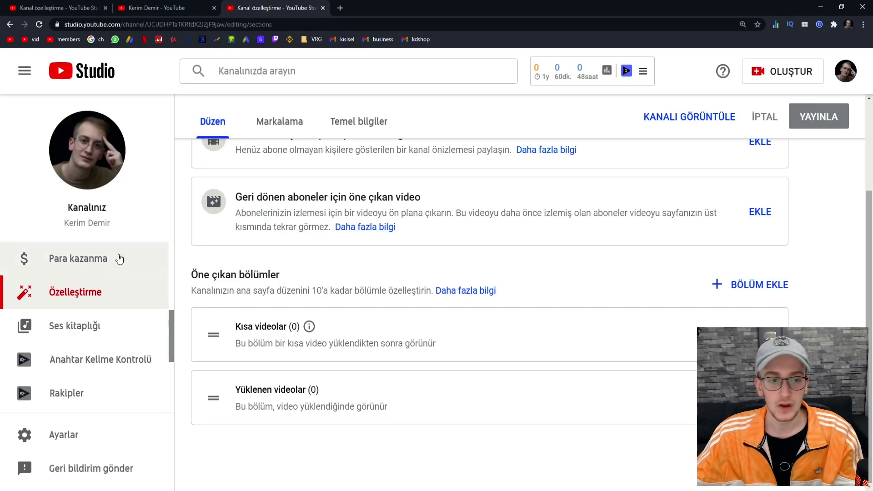
{"action": "scroll", "coordinate": [132, 329], "scroll_direction": "up", "scroll_amount": 4}
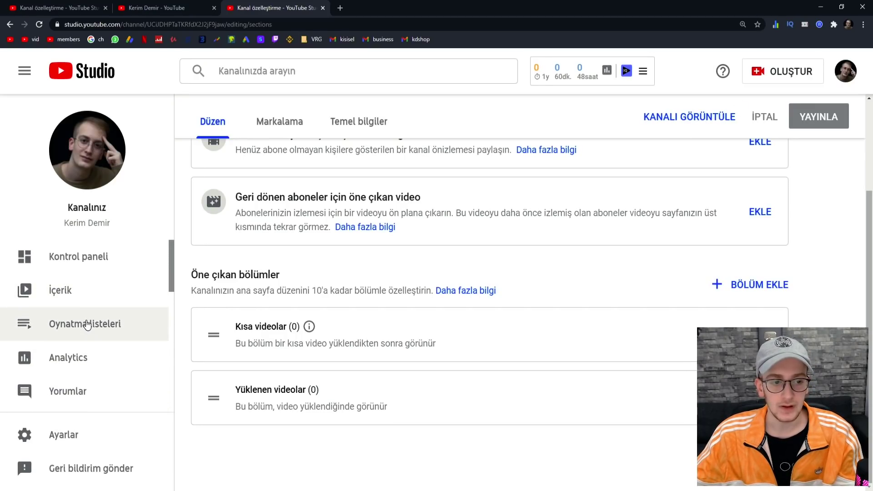
- From the Playlists page, create a new playlist titled 'İnternetten para kazanma'
{"action": "left_click", "coordinate": [50, 328]}
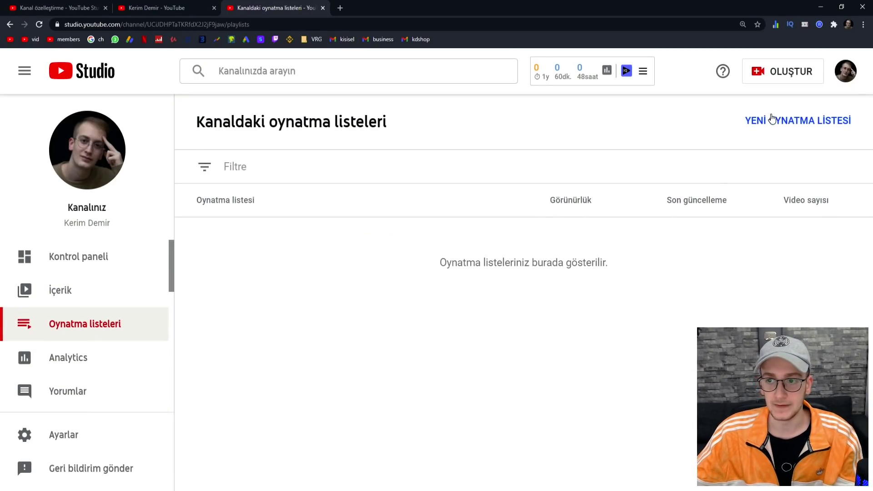
{"action": "left_click", "coordinate": [787, 131]}
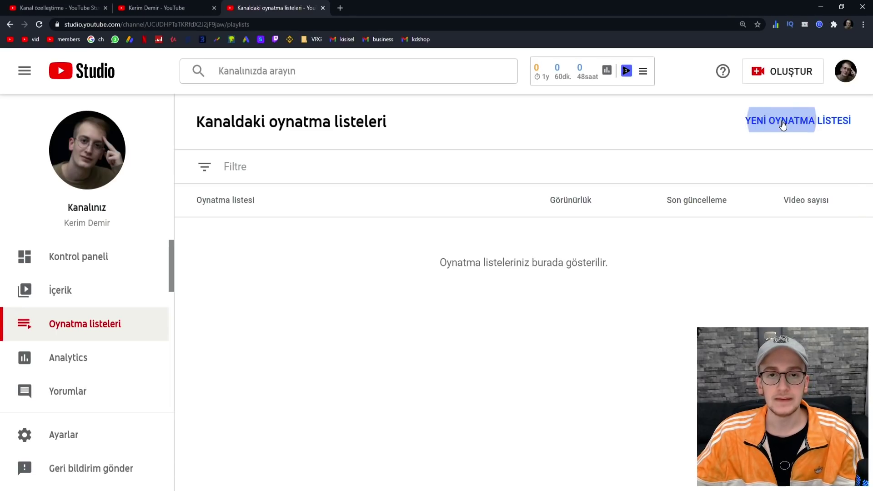
{"action": "left_click", "coordinate": [584, 163]}
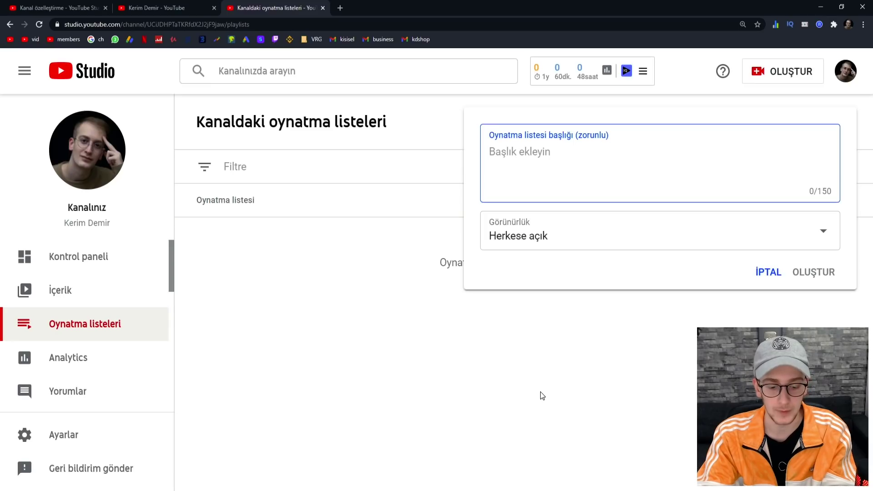
{"action": "type", "text": "İnter"}
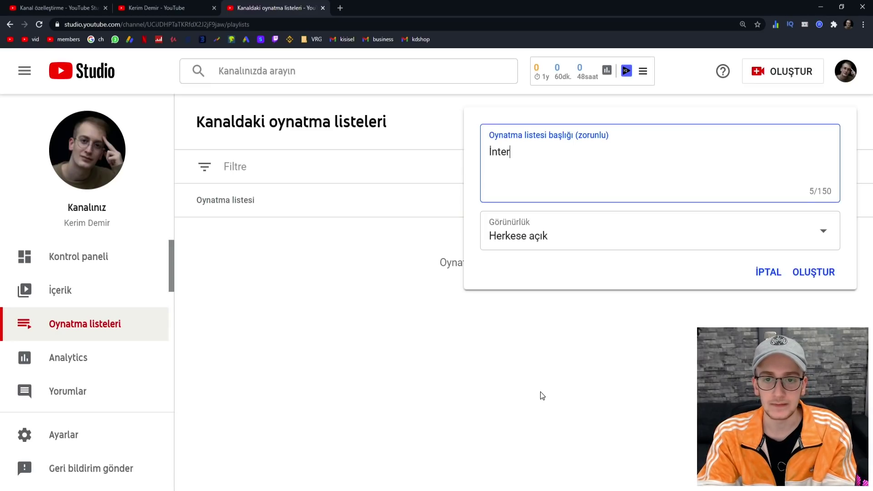
{"action": "type", "text": "netten para kazanma"}
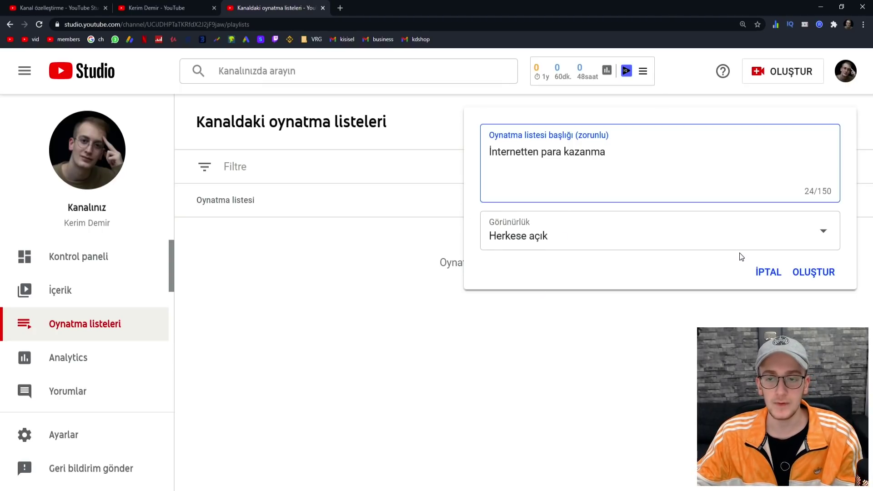
{"action": "left_click_drag", "start_coordinate": [646, 182], "coordinate": [439, 160]}
{"action": "left_click", "coordinate": [701, 169]}
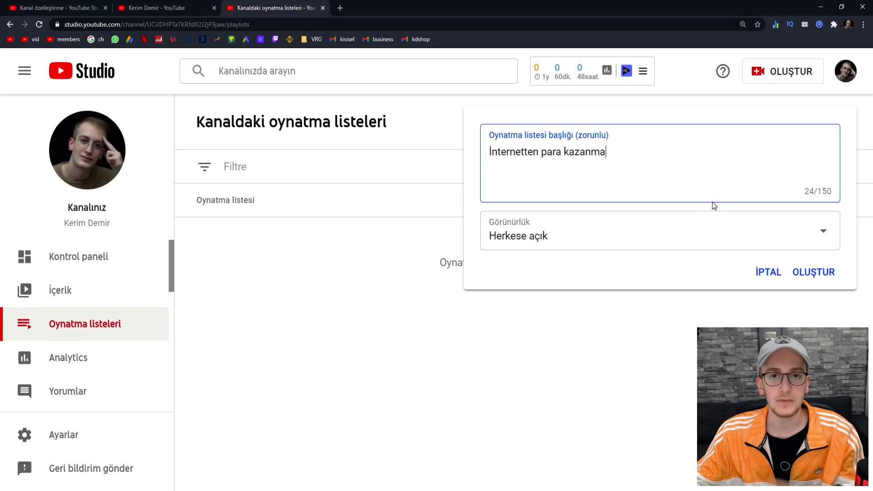
{"action": "left_click", "coordinate": [816, 273]}
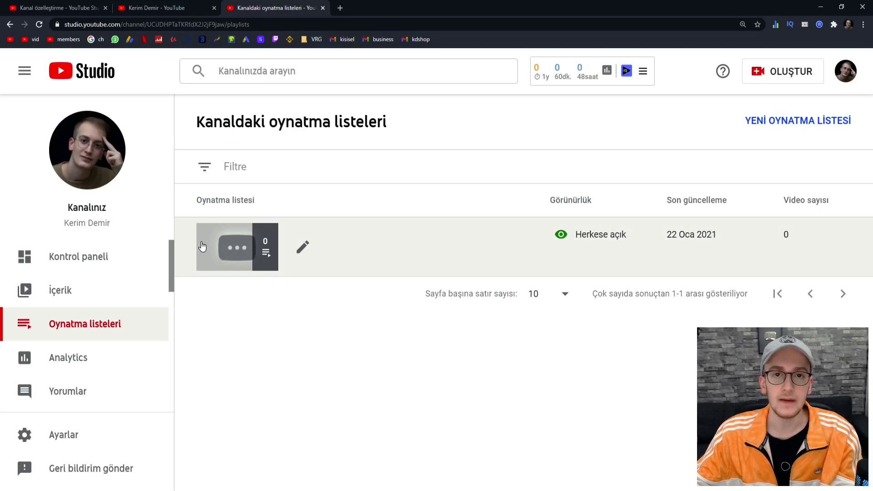
{"action": "scroll", "coordinate": [148, 331], "scroll_direction": "down", "scroll_amount": 3}
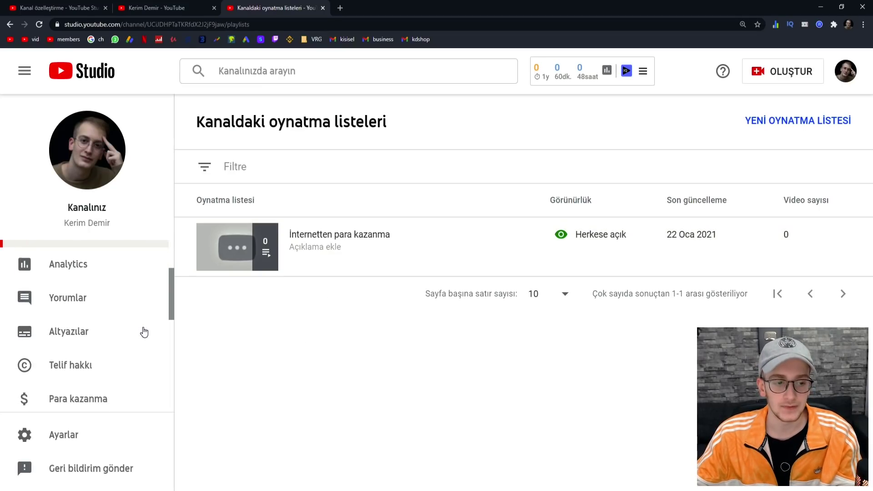
- Add a single-playlist section featuring 'İnternetten para kazanma' to the home layout
{"action": "left_click", "coordinate": [97, 386]}
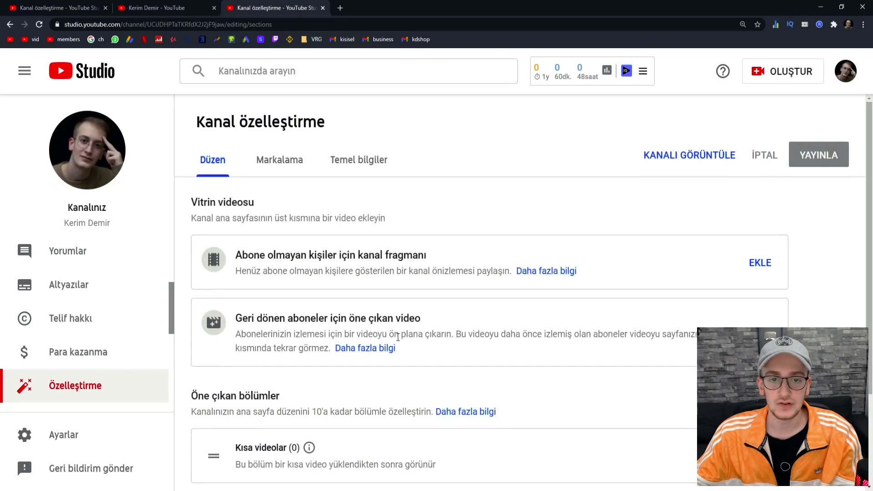
{"action": "scroll", "coordinate": [410, 326], "scroll_direction": "down", "scroll_amount": 2}
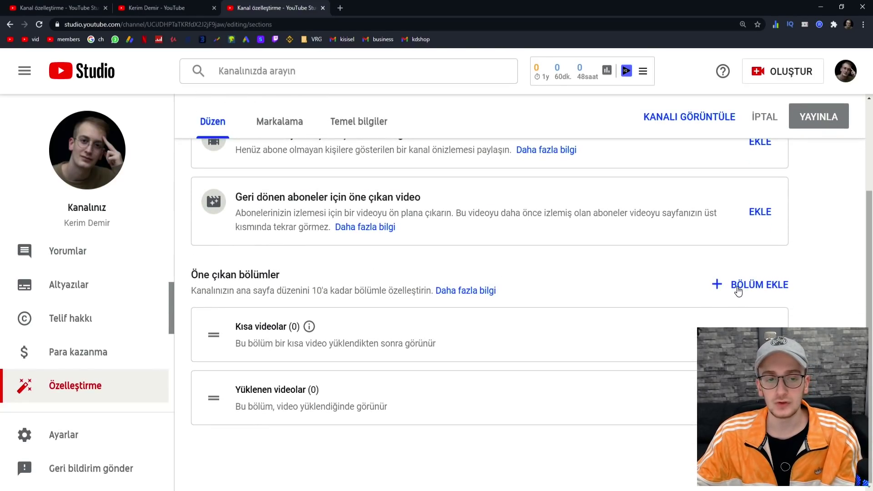
{"action": "left_click", "coordinate": [738, 287]}
{"action": "scroll", "coordinate": [736, 214], "scroll_direction": "down", "scroll_amount": 1}
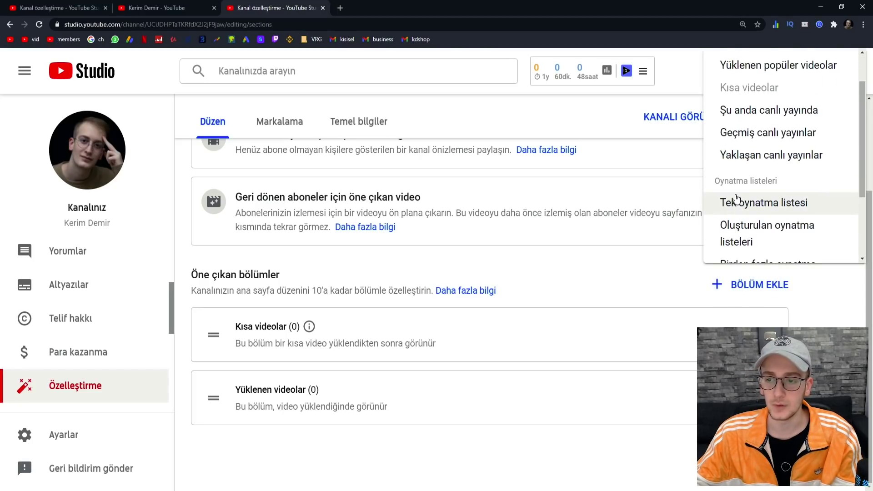
{"action": "left_click", "coordinate": [740, 200]}
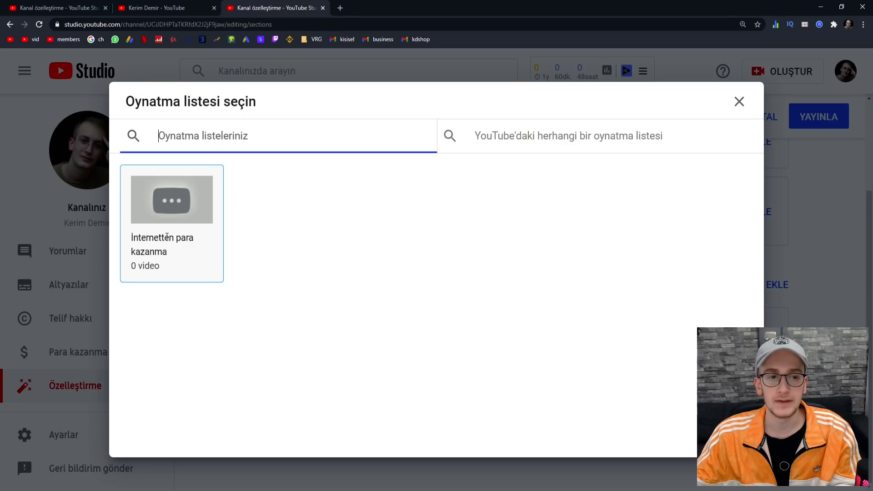
{"action": "left_click", "coordinate": [169, 234]}
- Add a Popular uploads section to the layout and view the existing channel page
{"action": "scroll", "coordinate": [204, 295], "scroll_direction": "down", "scroll_amount": 2}
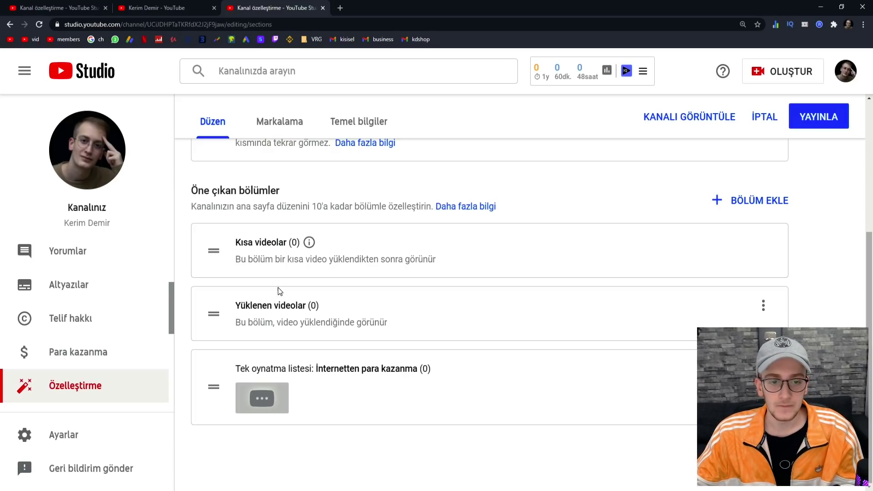
{"action": "left_click", "coordinate": [745, 207]}
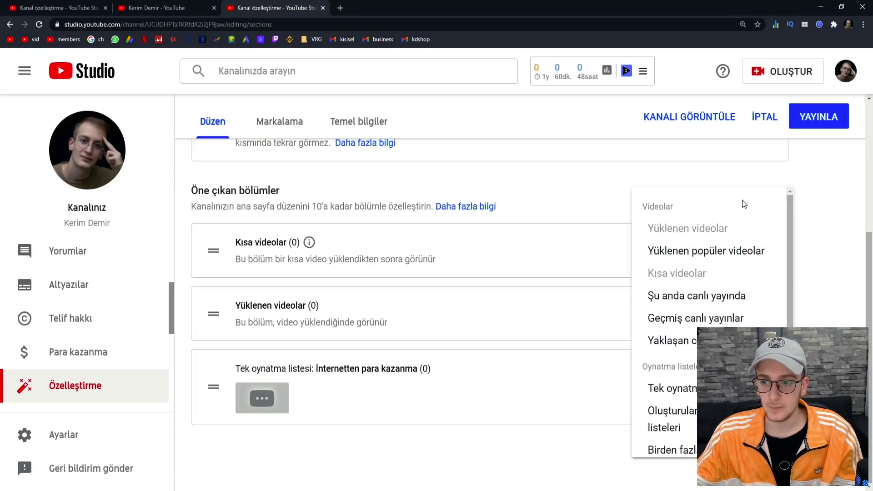
{"action": "left_click", "coordinate": [715, 253]}
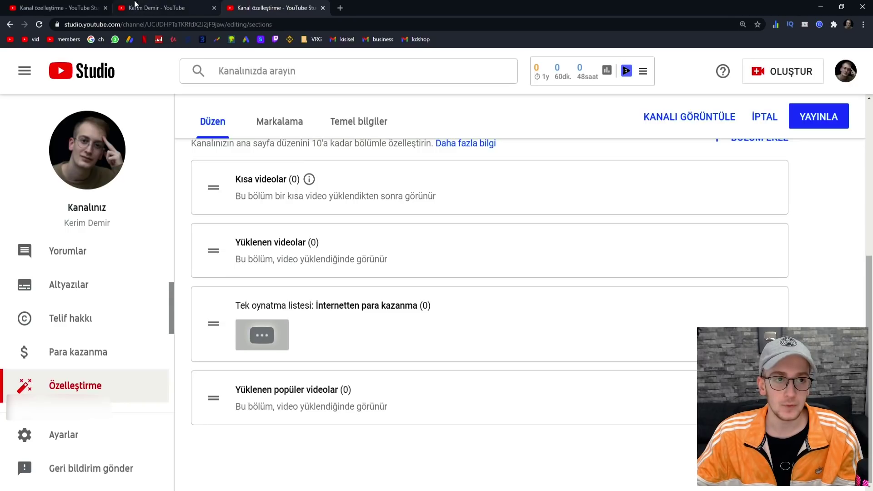
{"action": "left_click", "coordinate": [185, 5]}
- Scroll through the existing channel's home page shelves, then return to the Studio layout editor
{"action": "scroll", "coordinate": [216, 204], "scroll_direction": "down", "scroll_amount": 10}
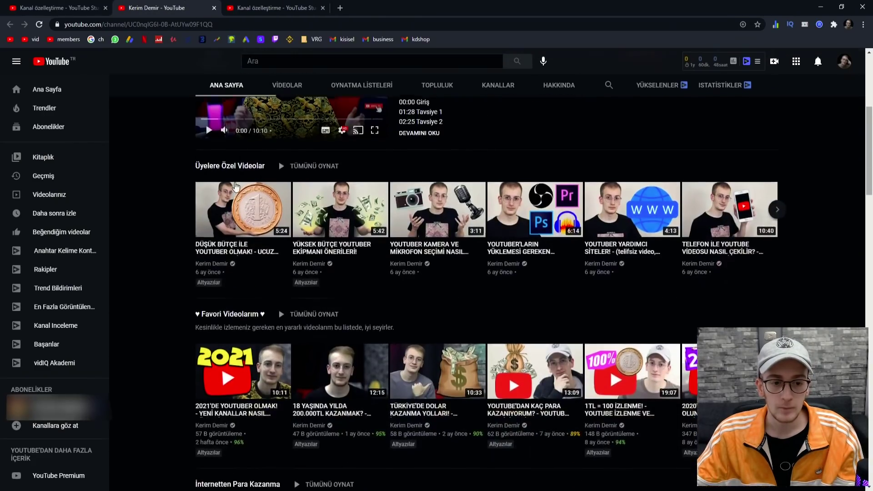
{"action": "scroll", "coordinate": [210, 207], "scroll_direction": "down", "scroll_amount": 15}
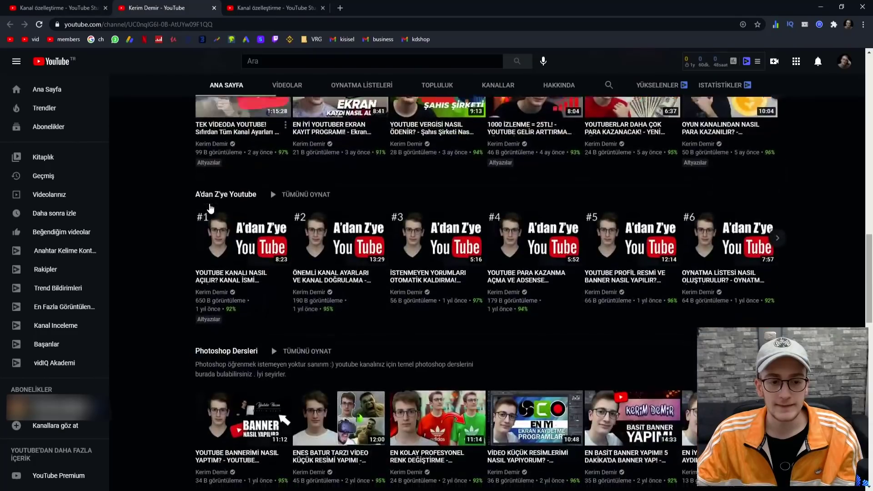
{"action": "scroll", "coordinate": [210, 208], "scroll_direction": "down", "scroll_amount": 2}
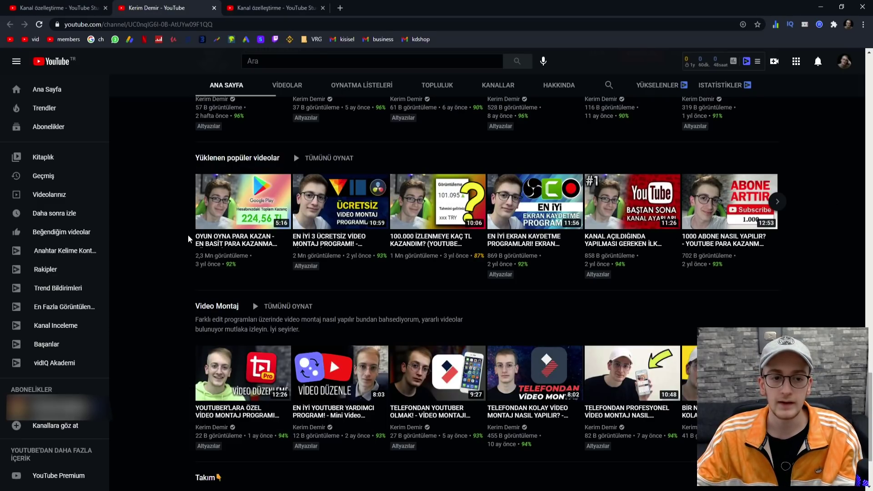
{"action": "scroll", "coordinate": [214, 243], "scroll_direction": "down", "scroll_amount": 2}
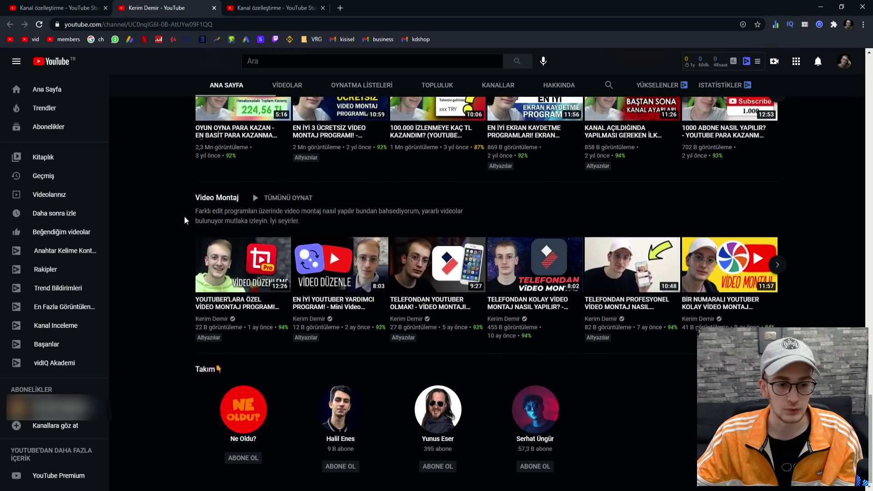
{"action": "scroll", "coordinate": [218, 246], "scroll_direction": "up", "scroll_amount": 6}
{"action": "scroll", "coordinate": [218, 246], "scroll_direction": "down", "scroll_amount": 6}
{"action": "scroll", "coordinate": [227, 228], "scroll_direction": "up", "scroll_amount": 10}
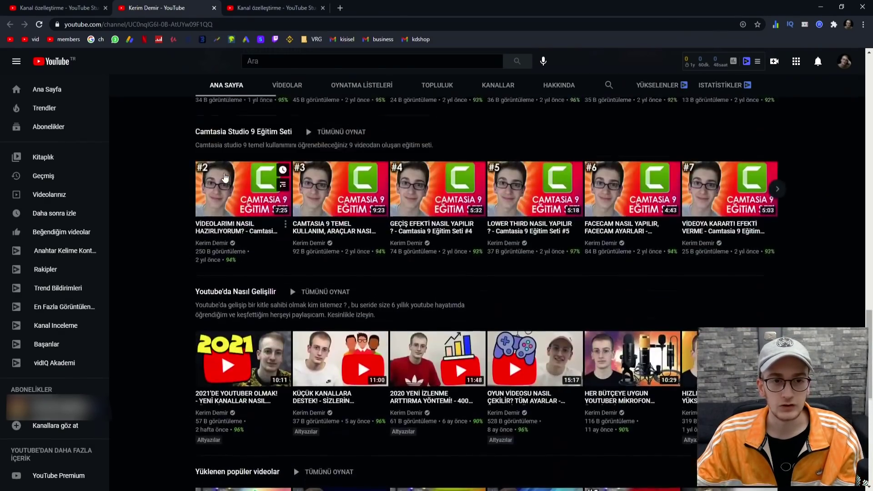
{"action": "scroll", "coordinate": [230, 181], "scroll_direction": "up", "scroll_amount": 12}
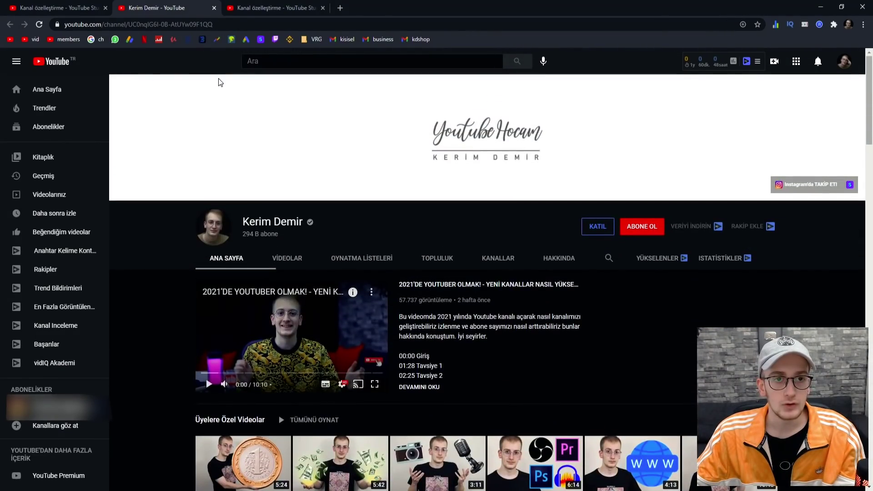
{"action": "left_click", "coordinate": [258, 7]}
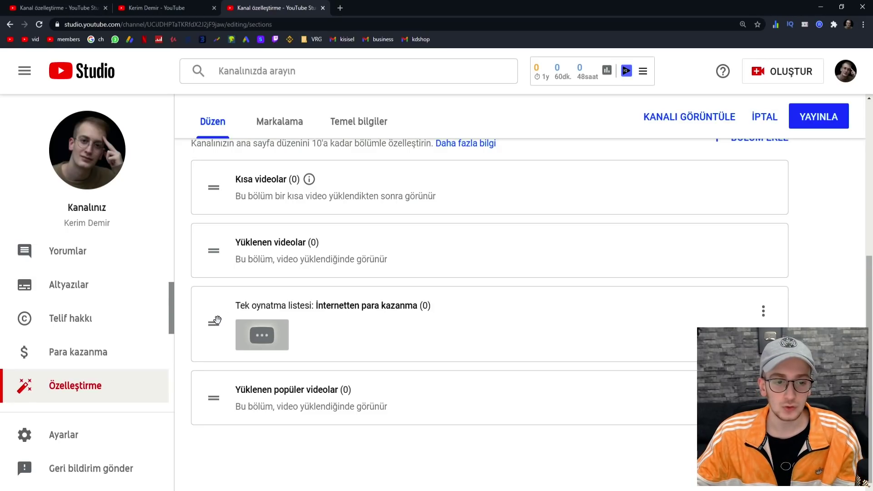
- Drag the 'İnternetten para kazanma' section above Yüklenen videolar, right below Kısa videolar
{"action": "left_click_drag", "start_coordinate": [213, 322], "coordinate": [212, 215]}
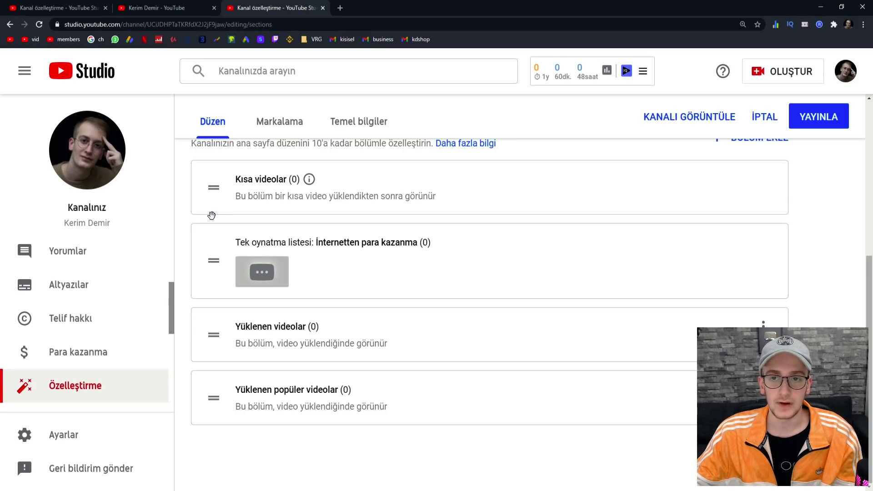
{"action": "scroll", "coordinate": [318, 309], "scroll_direction": "up", "scroll_amount": 2}
{"action": "scroll", "coordinate": [202, 284], "scroll_direction": "down", "scroll_amount": 2}
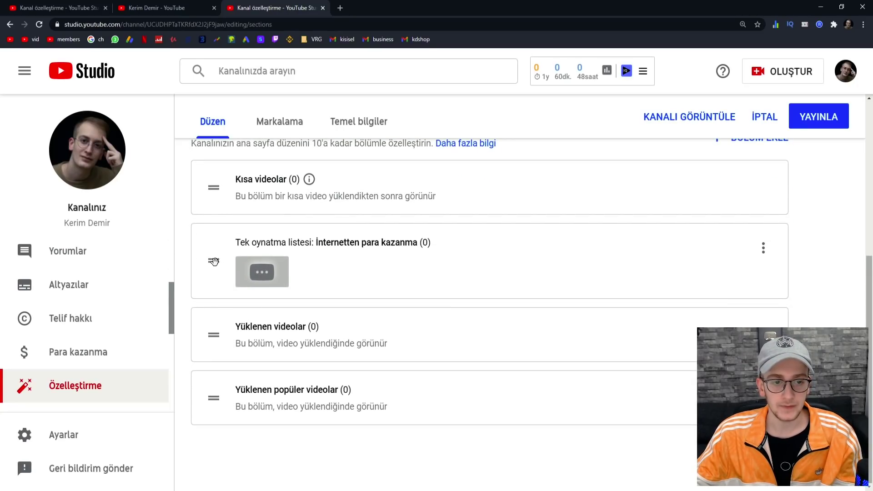
{"action": "scroll", "coordinate": [225, 295], "scroll_direction": "up", "scroll_amount": 2}
{"action": "scroll", "coordinate": [250, 325], "scroll_direction": "up", "scroll_amount": 2}
{"action": "scroll", "coordinate": [249, 325], "scroll_direction": "down", "scroll_amount": 1}
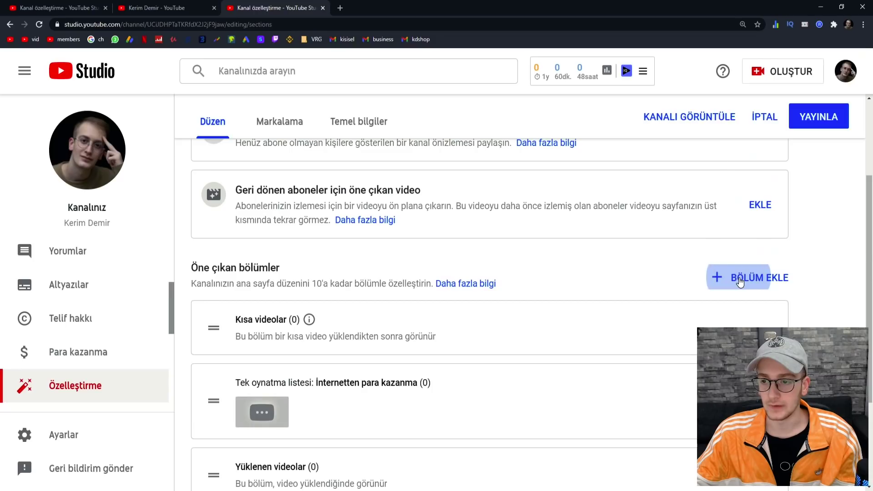
- Check the available section types without adding one, and review the reordered layout
{"action": "left_click", "coordinate": [741, 286]}
{"action": "left_click", "coordinate": [825, 303]}
{"action": "scroll", "coordinate": [336, 190], "scroll_direction": "up", "scroll_amount": 2}
{"action": "scroll", "coordinate": [290, 182], "scroll_direction": "down", "scroll_amount": 3}
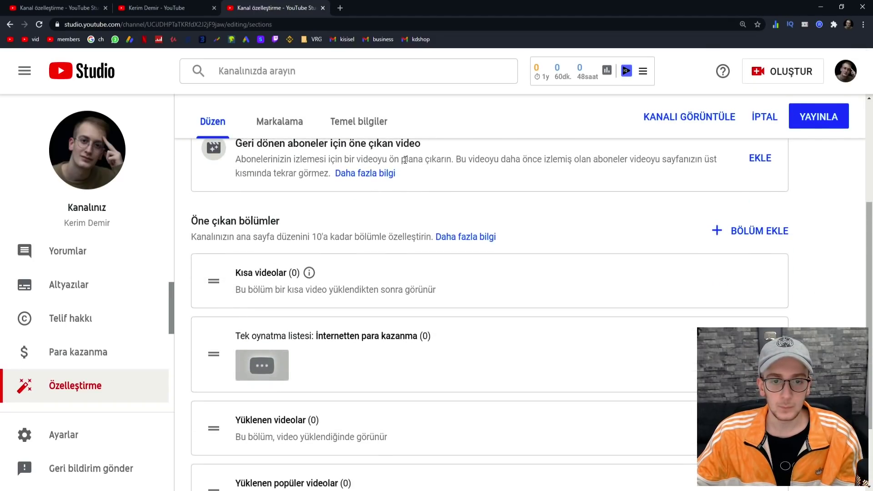
{"action": "scroll", "coordinate": [272, 167], "scroll_direction": "up", "scroll_amount": 2}
{"action": "scroll", "coordinate": [370, 315], "scroll_direction": "down", "scroll_amount": 4}
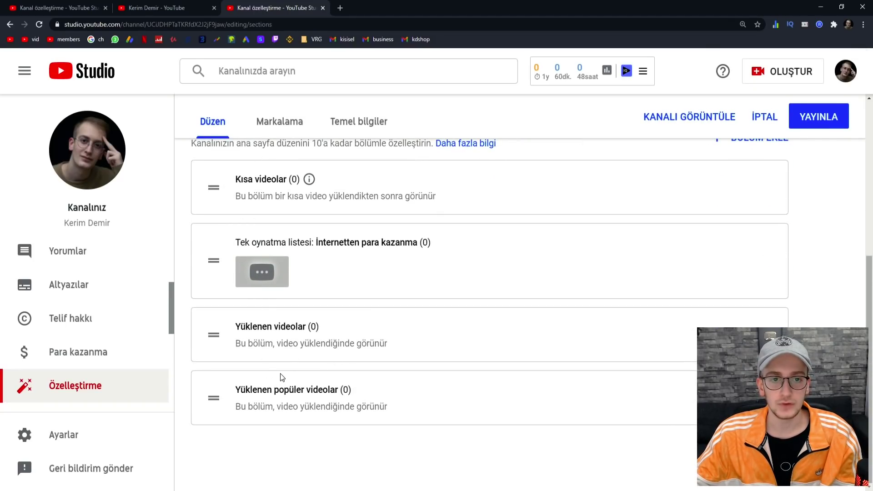
{"action": "scroll", "coordinate": [311, 324], "scroll_direction": "up", "scroll_amount": 2}
{"action": "scroll", "coordinate": [311, 324], "scroll_direction": "up", "scroll_amount": 4}
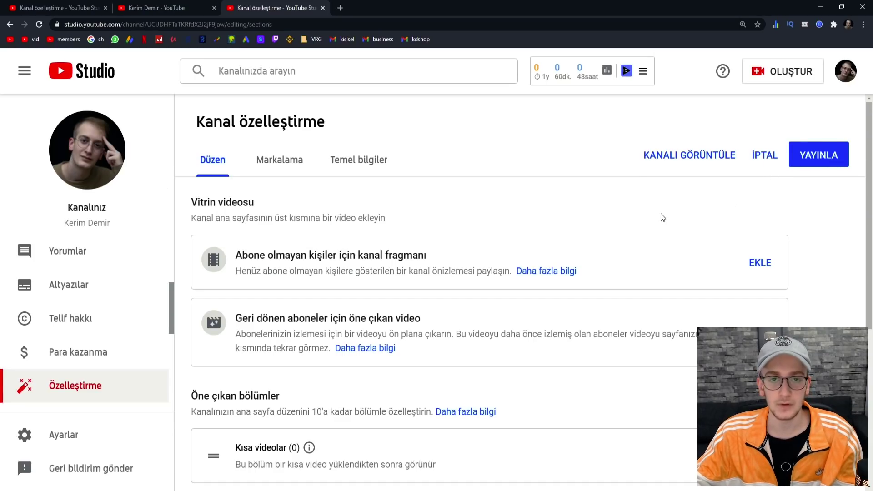
{"action": "scroll", "coordinate": [332, 223], "scroll_direction": "down", "scroll_amount": 6}
{"action": "scroll", "coordinate": [637, 255], "scroll_direction": "up", "scroll_amount": 4}
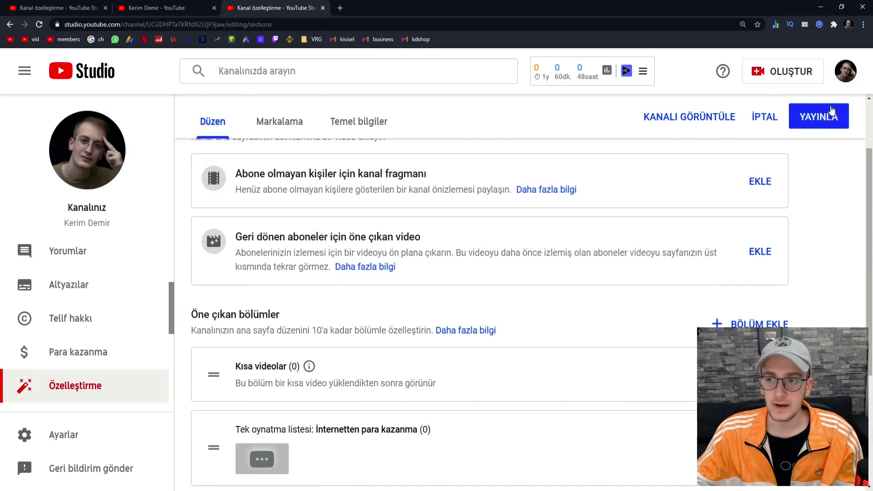
{"action": "scroll", "coordinate": [574, 219], "scroll_direction": "up", "scroll_amount": 2}
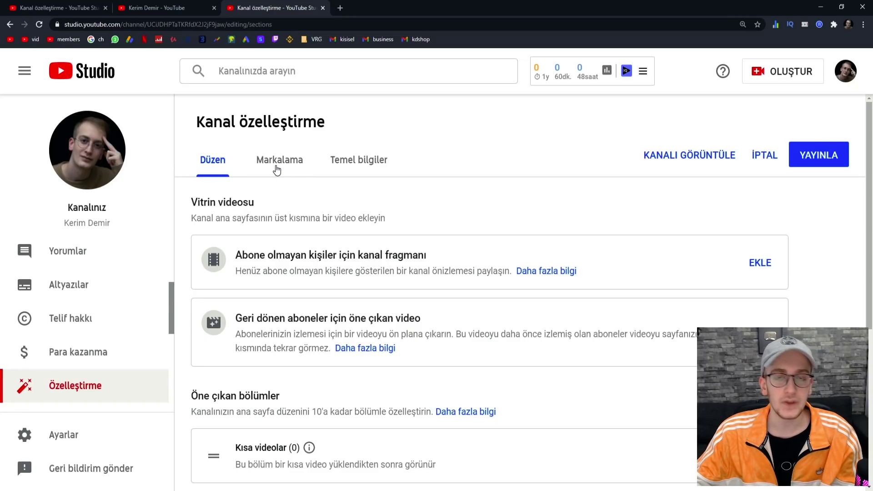
- Open Markalama and highlight the profile picture's 'En az 98 x 98' minimum size
{"action": "left_click", "coordinate": [277, 170]}
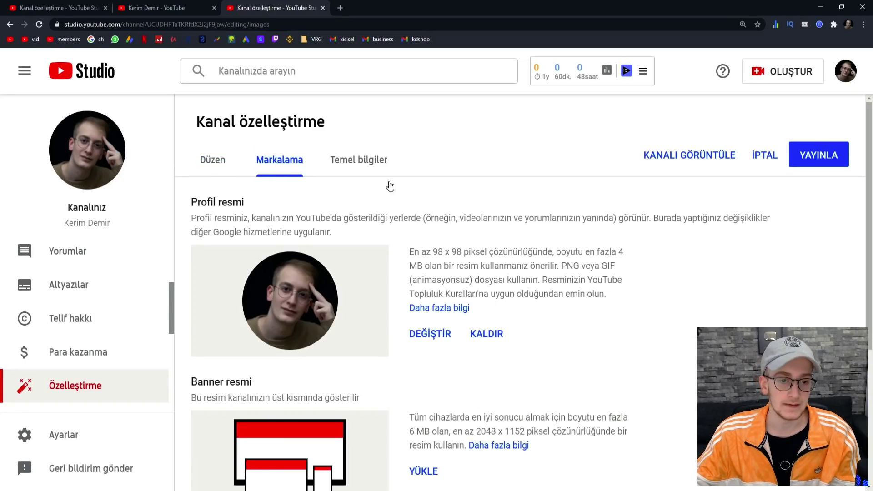
{"action": "scroll", "coordinate": [460, 172], "scroll_direction": "down", "scroll_amount": 1}
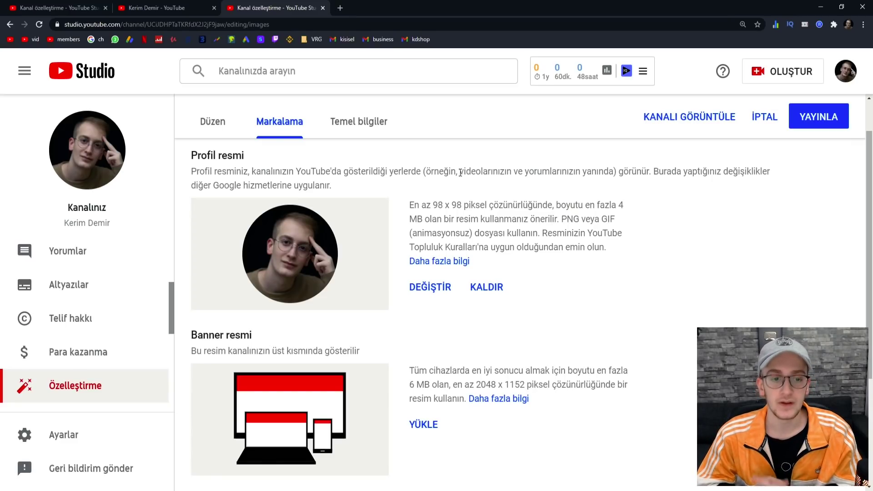
{"action": "scroll", "coordinate": [460, 173], "scroll_direction": "down", "scroll_amount": 4}
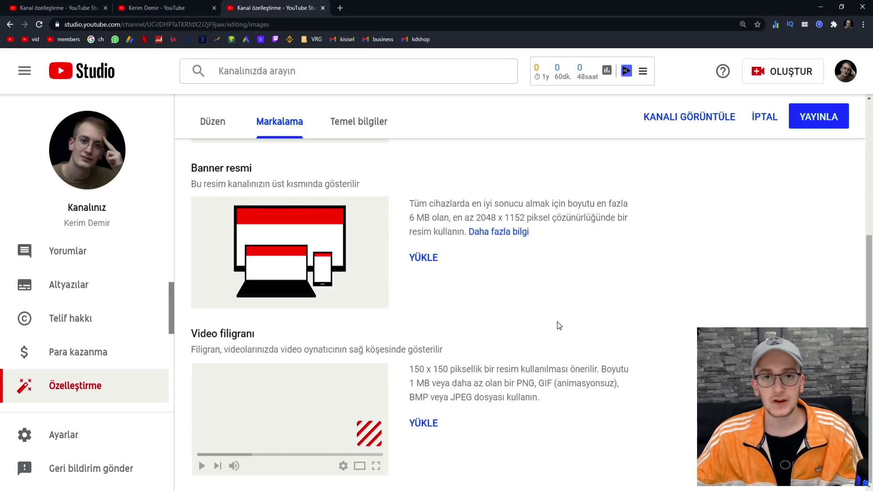
{"action": "scroll", "coordinate": [559, 326], "scroll_direction": "up", "scroll_amount": 4}
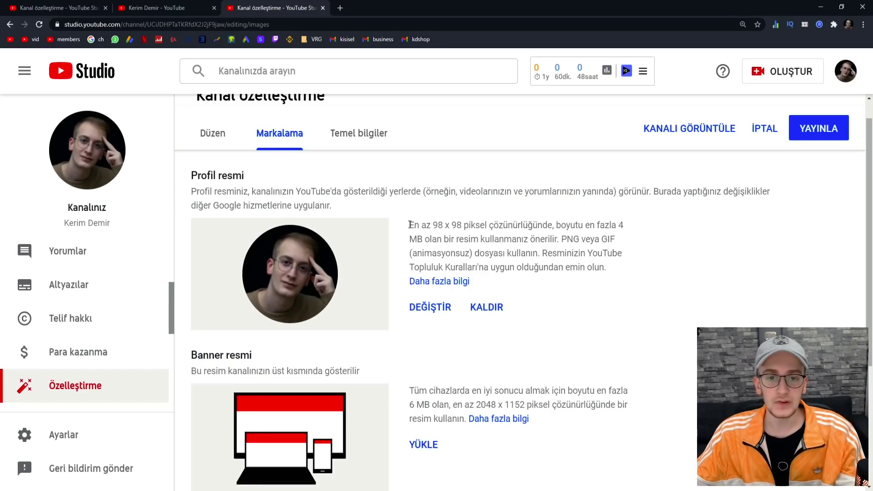
{"action": "left_click_drag", "start_coordinate": [408, 224], "coordinate": [465, 226]}
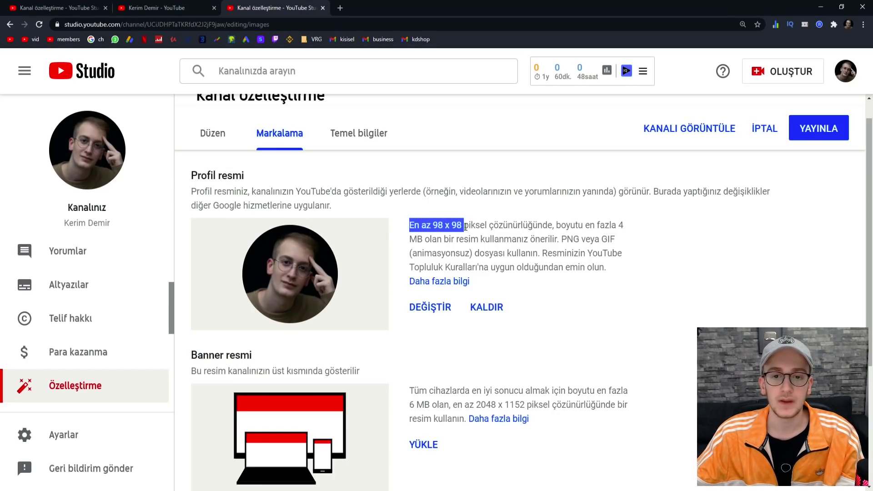
{"action": "left_click", "coordinate": [479, 208]}
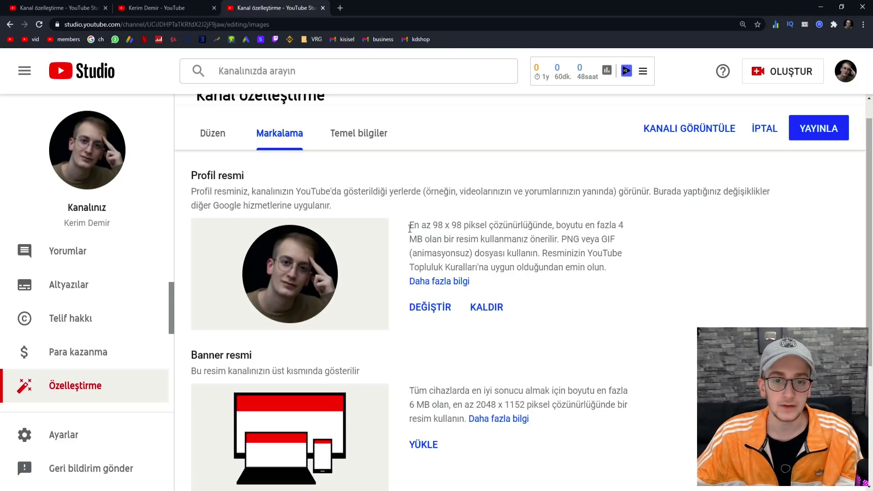
{"action": "left_click_drag", "start_coordinate": [409, 224], "coordinate": [464, 225]}
{"action": "left_click", "coordinate": [462, 224]}
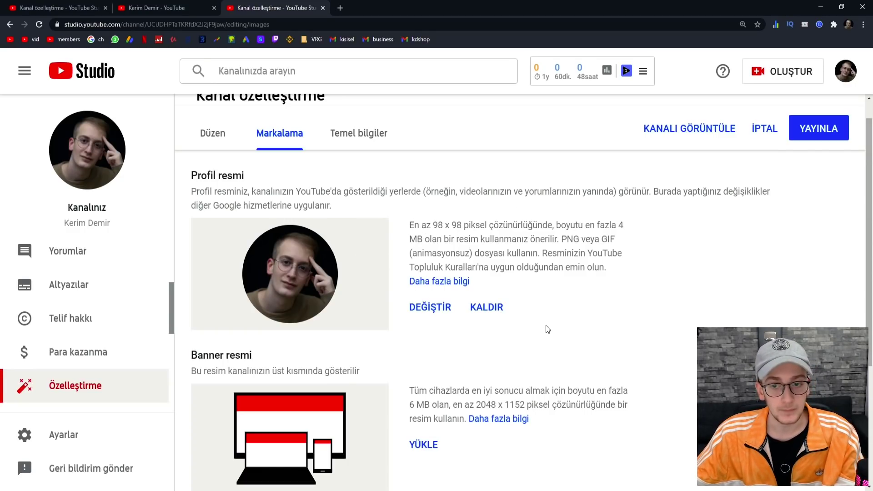
- Scroll to Banner resmi and highlight its recommended 2048 x 1152 resolution
{"action": "scroll", "coordinate": [347, 289], "scroll_direction": "down", "scroll_amount": 3}
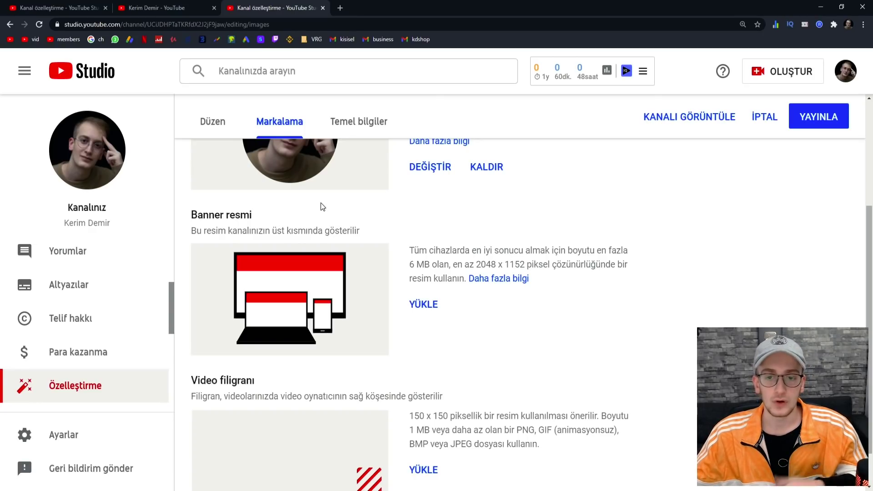
{"action": "left_click_drag", "start_coordinate": [476, 265], "coordinate": [527, 265]}
{"action": "left_click", "coordinate": [602, 324]}
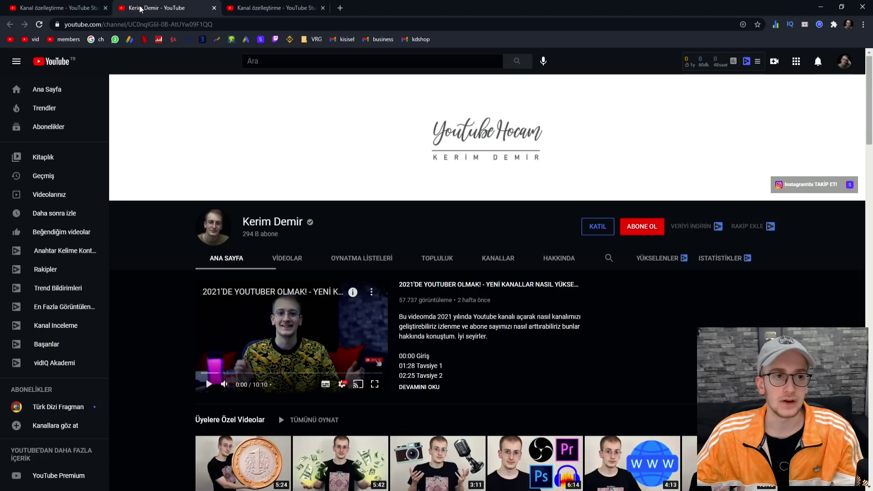
- Search the existing channel's videos for 'banner'
{"action": "left_click", "coordinate": [155, 7]}
{"action": "scroll", "coordinate": [375, 246], "scroll_direction": "down", "scroll_amount": 1}
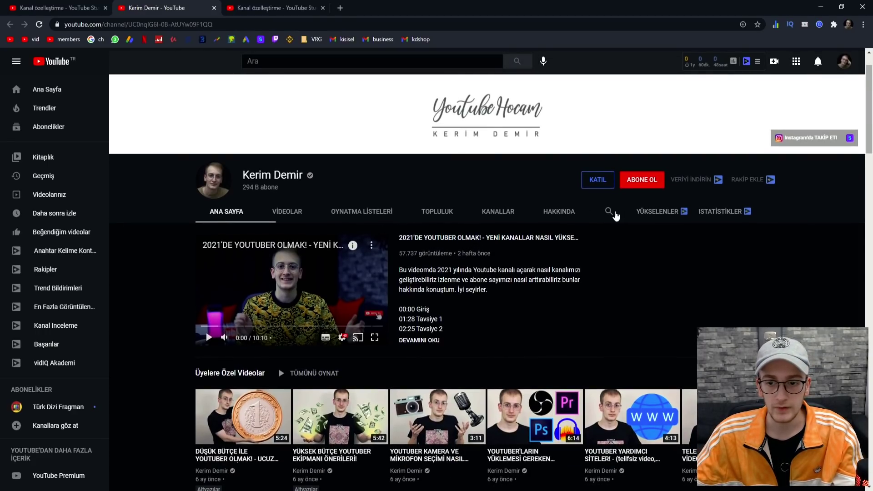
{"action": "left_click", "coordinate": [614, 212]}
{"action": "type", "text": "banner"}
{"action": "key", "text": "Return"}
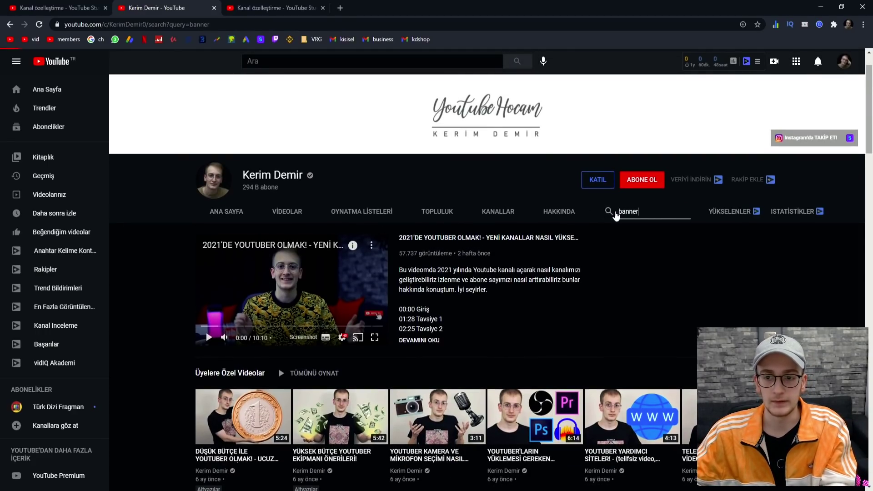
- Browse the banner search results, then return to the Studio branding settings
{"action": "scroll", "coordinate": [413, 204], "scroll_direction": "down", "scroll_amount": 3}
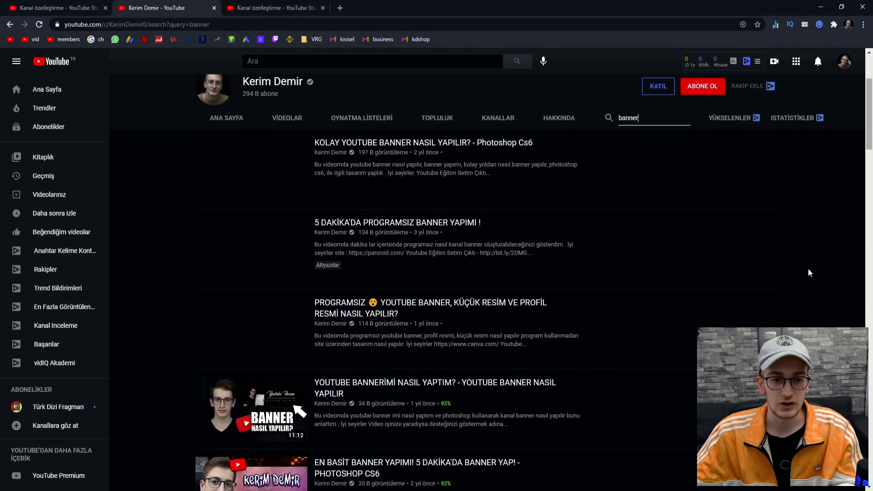
{"action": "scroll", "coordinate": [800, 299], "scroll_direction": "down", "scroll_amount": 1}
{"action": "scroll", "coordinate": [799, 298], "scroll_direction": "down", "scroll_amount": 1}
{"action": "scroll", "coordinate": [798, 298], "scroll_direction": "up", "scroll_amount": 2}
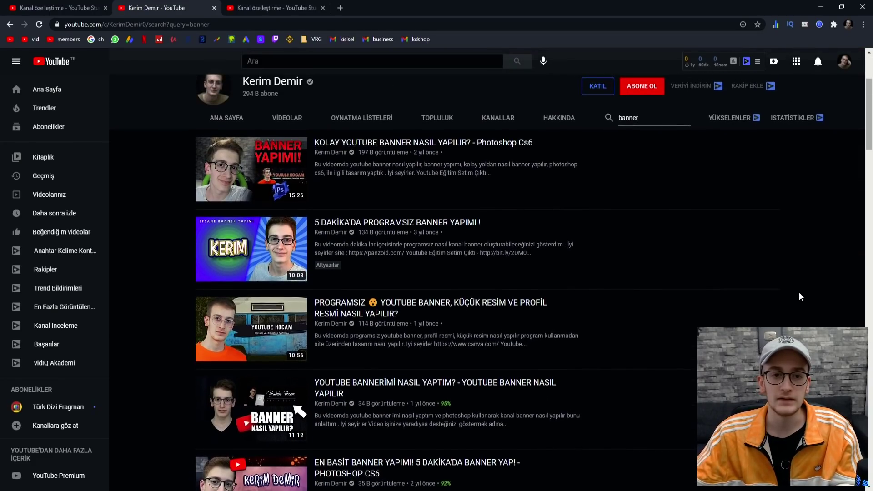
{"action": "scroll", "coordinate": [798, 296], "scroll_direction": "down", "scroll_amount": 2}
{"action": "scroll", "coordinate": [799, 289], "scroll_direction": "up", "scroll_amount": 3}
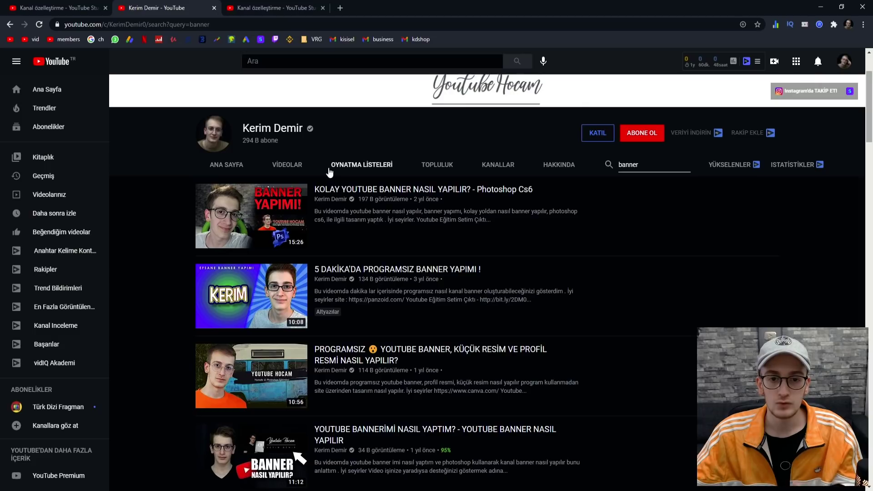
{"action": "left_click", "coordinate": [251, 8]}
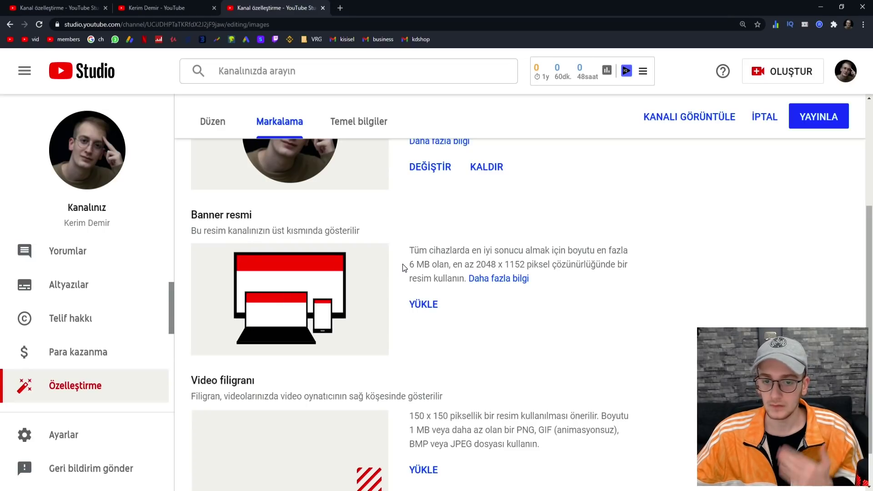
- Compare the existing channel's banner and 'Tüm video' watermark settings with the new channel's branding
{"action": "scroll", "coordinate": [291, 168], "scroll_direction": "down", "scroll_amount": 1}
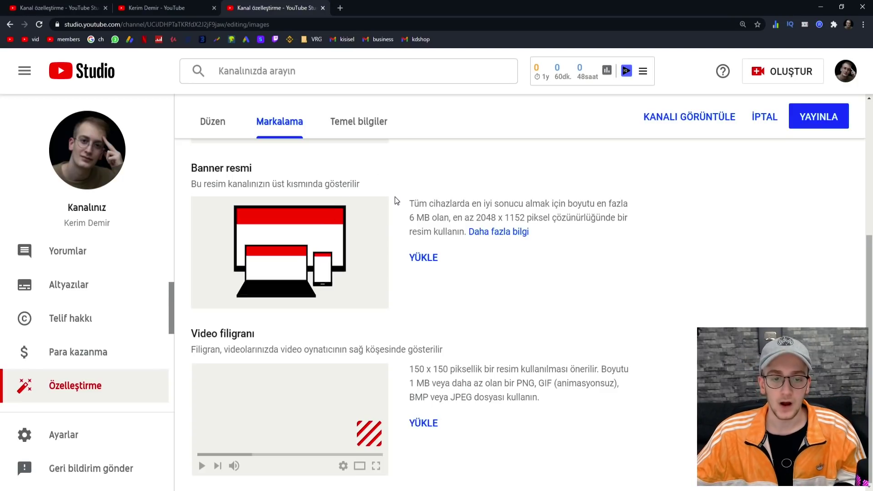
{"action": "left_click", "coordinate": [57, 13]}
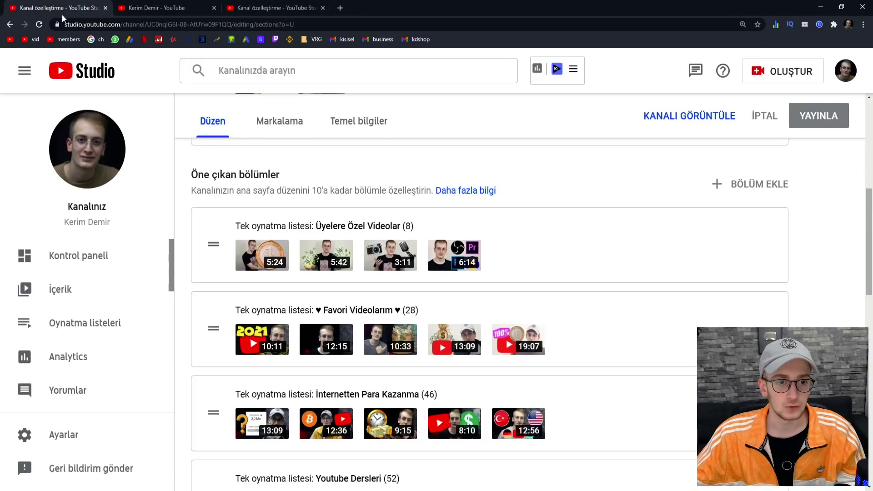
{"action": "left_click", "coordinate": [280, 121]}
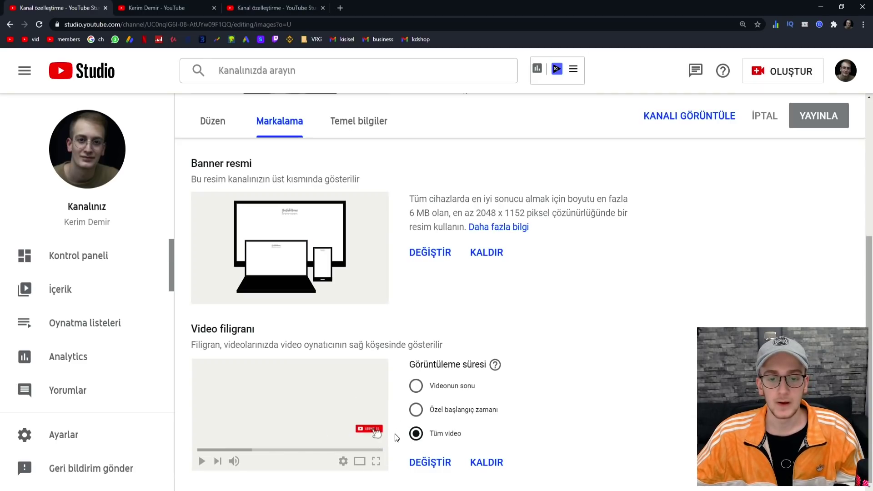
{"action": "left_click", "coordinate": [244, 5]}
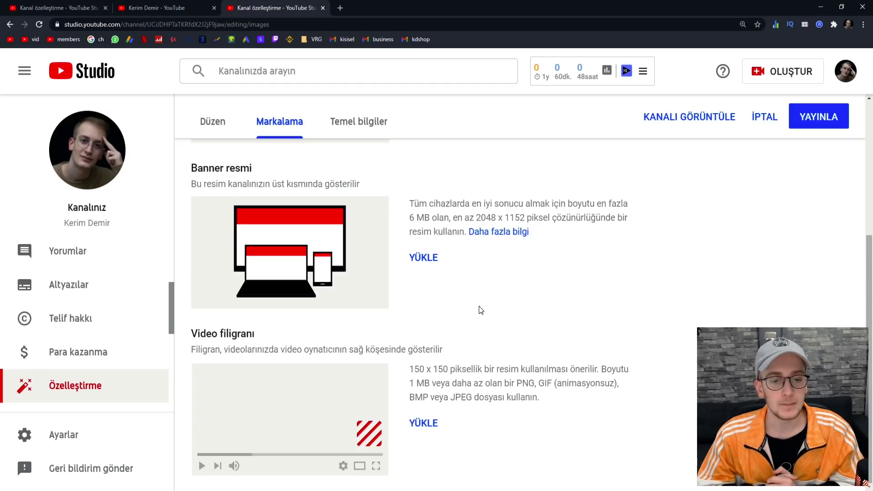
{"action": "left_click", "coordinate": [68, 13]}
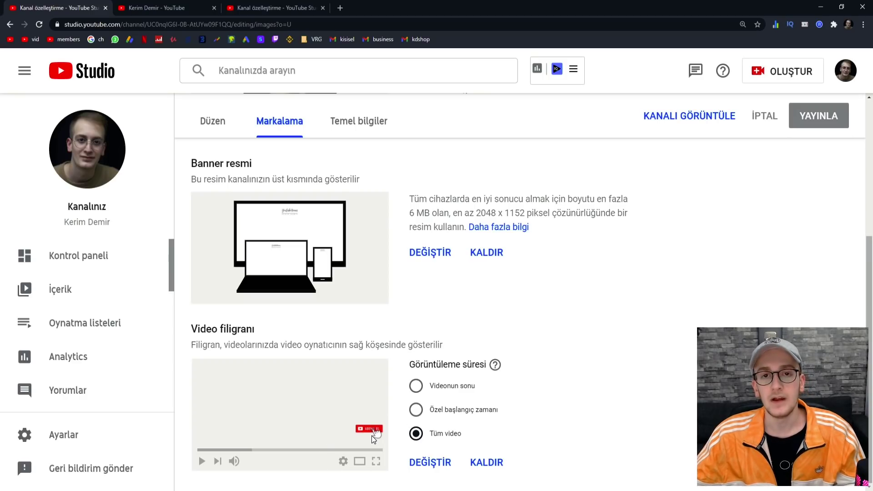
- Flip between the existing channel's branding settings and the new channel's page, ending on the new channel
{"action": "left_click", "coordinate": [273, 8]}
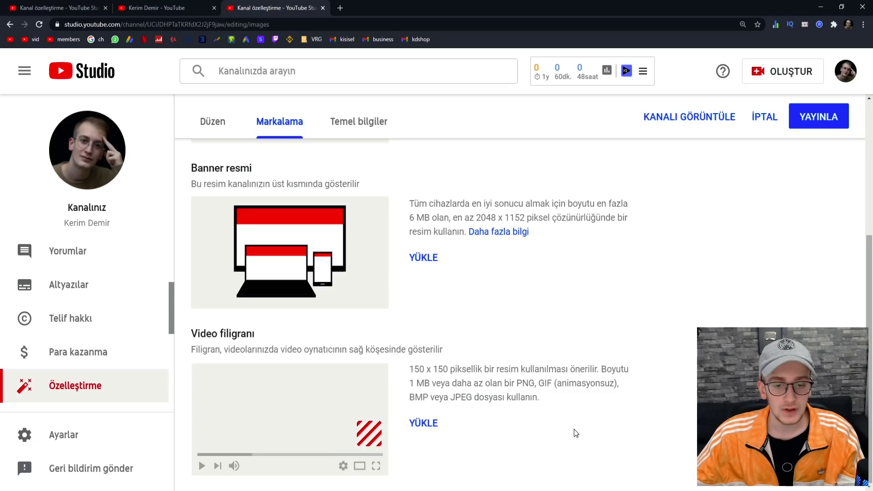
{"action": "left_click", "coordinate": [21, 10]}
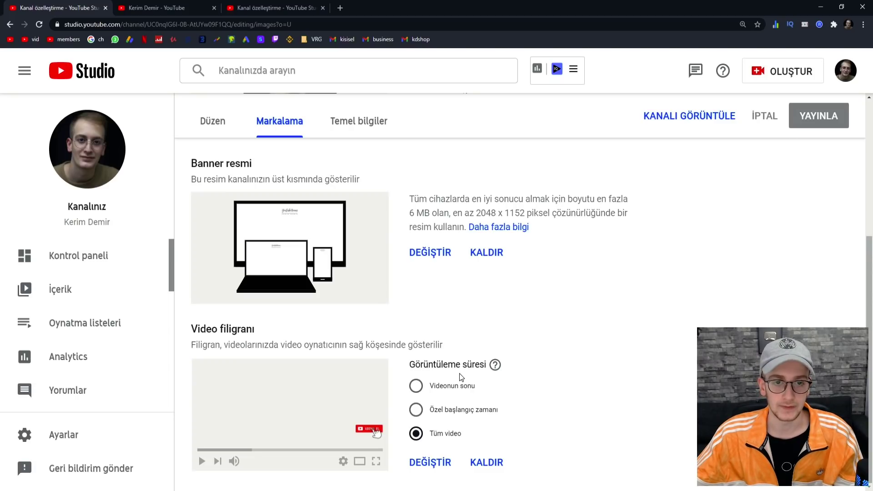
{"action": "scroll", "coordinate": [468, 339], "scroll_direction": "up", "scroll_amount": 5}
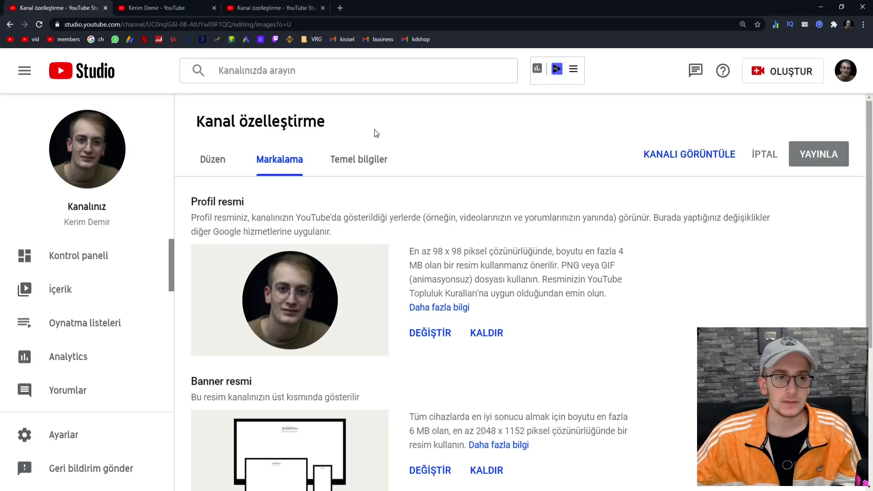
{"action": "left_click", "coordinate": [277, 7]}
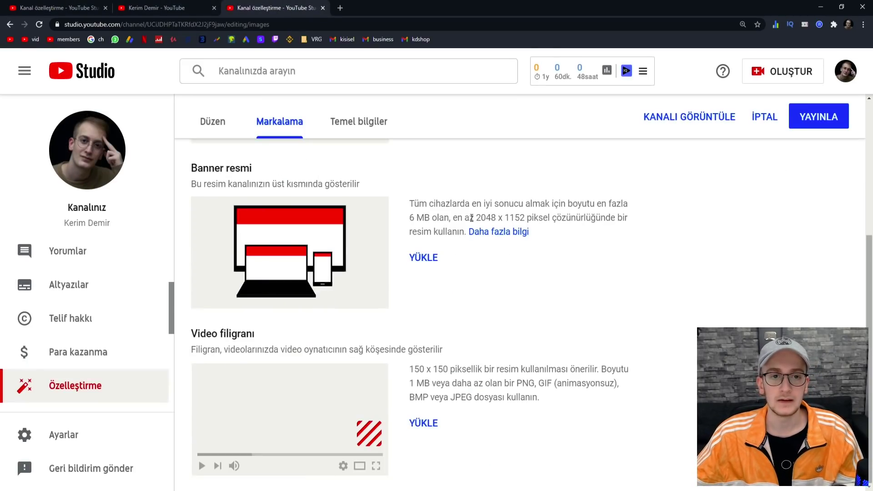
{"action": "scroll", "coordinate": [471, 218], "scroll_direction": "up", "scroll_amount": 5}
- Open the new channel's basic info, make its name and description editable, then return to the existing channel's branding page
{"action": "left_click", "coordinate": [372, 161]}
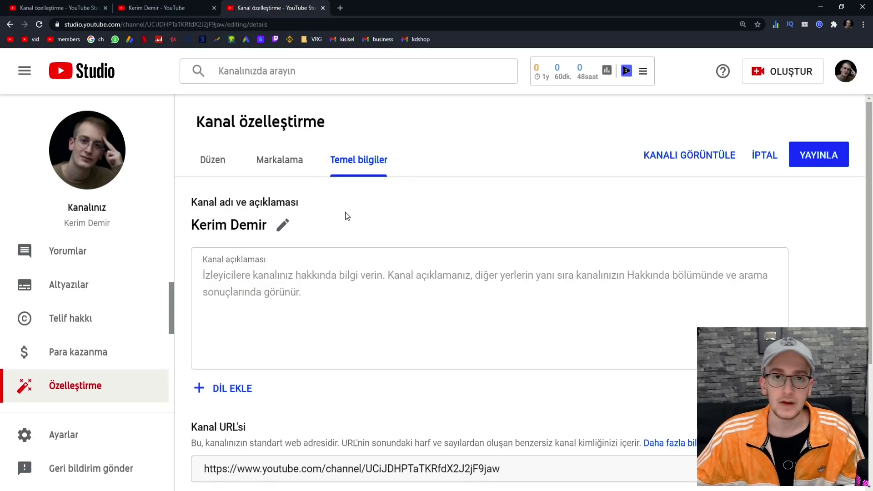
{"action": "left_click", "coordinate": [282, 224]}
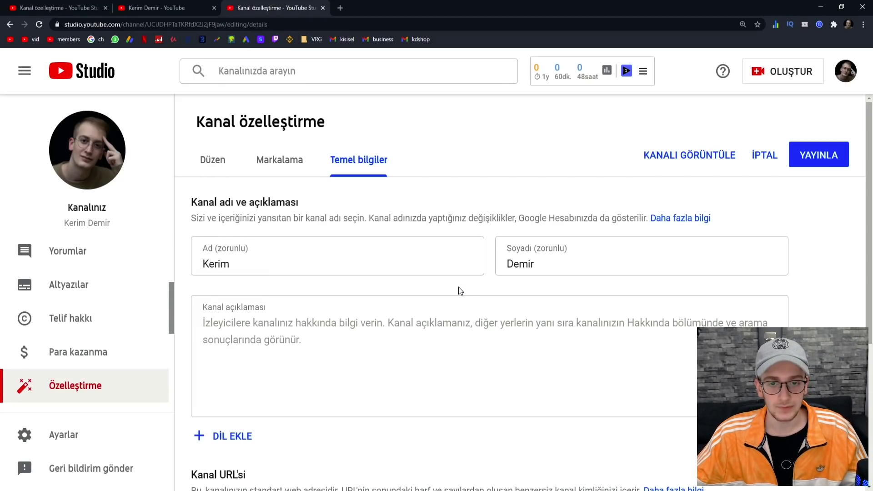
{"action": "scroll", "coordinate": [424, 288], "scroll_direction": "down", "scroll_amount": 1}
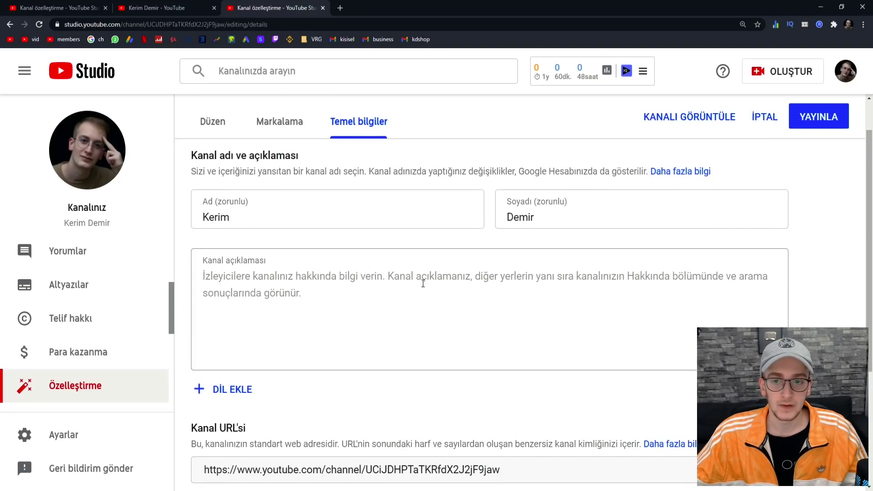
{"action": "left_click", "coordinate": [290, 282]}
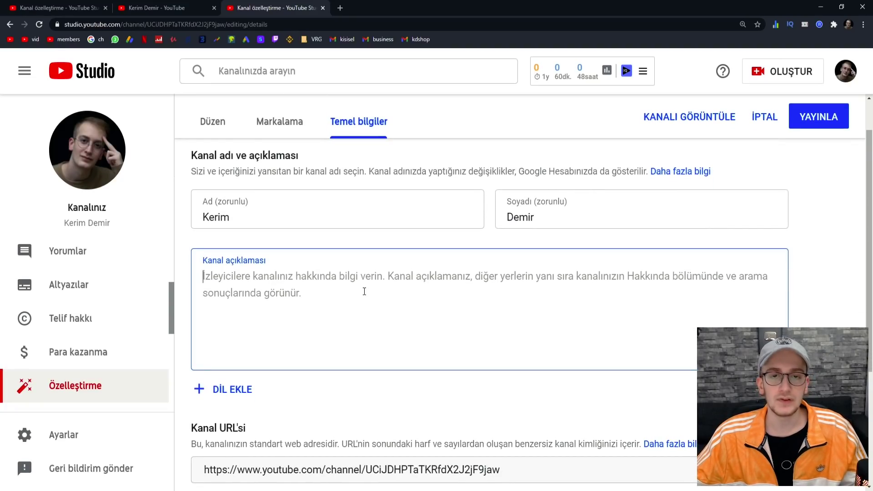
{"action": "left_click", "coordinate": [73, 8]}
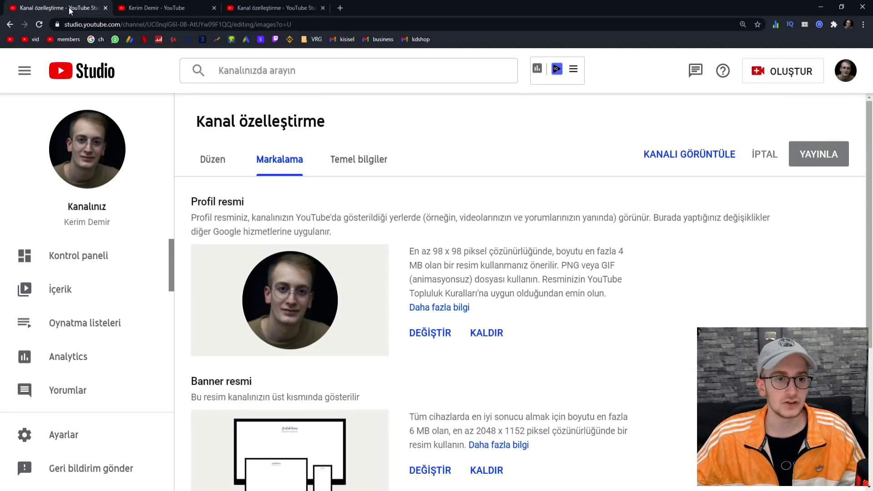
- Review the existing channel's About description, then glance at the new channel's basic info page
{"action": "left_click", "coordinate": [120, 13]}
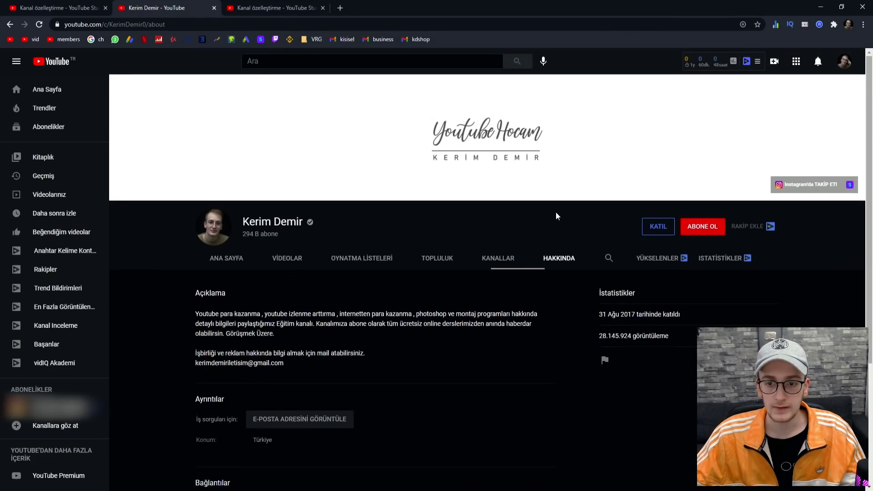
{"action": "scroll", "coordinate": [555, 212], "scroll_direction": "down", "scroll_amount": 1}
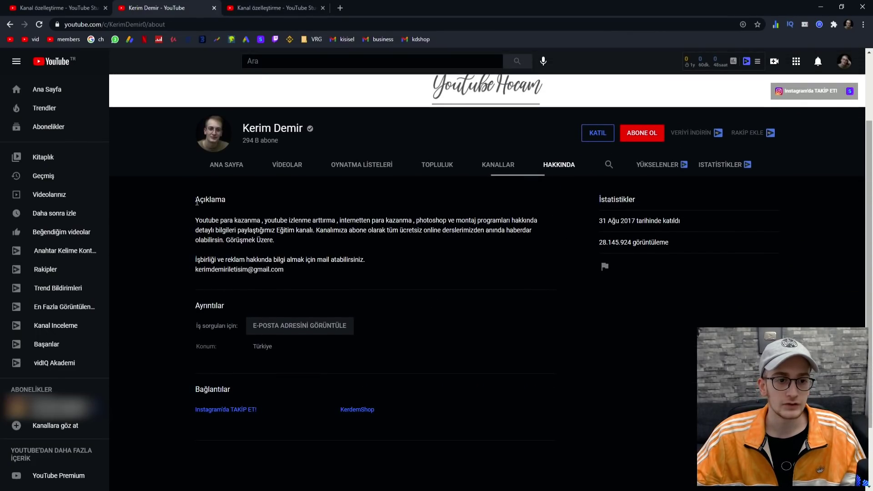
{"action": "left_click_drag", "start_coordinate": [193, 196], "coordinate": [319, 271]}
{"action": "left_click", "coordinate": [319, 271]}
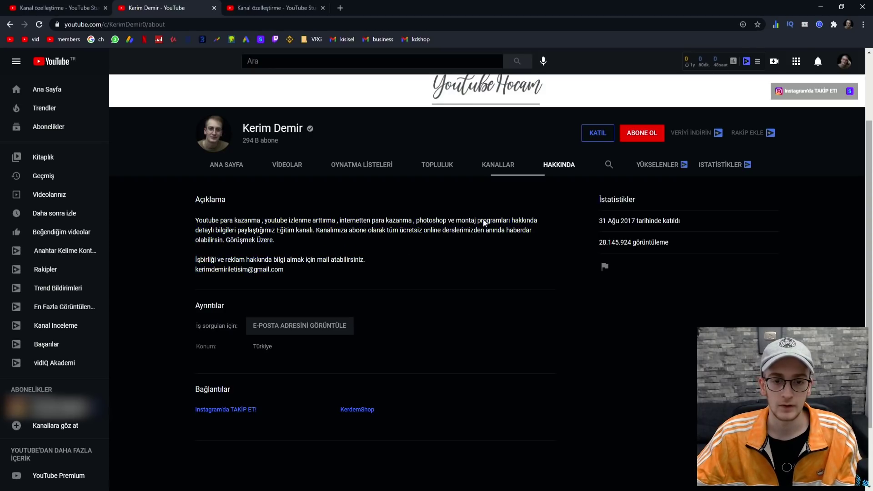
{"action": "left_click", "coordinate": [523, 177]}
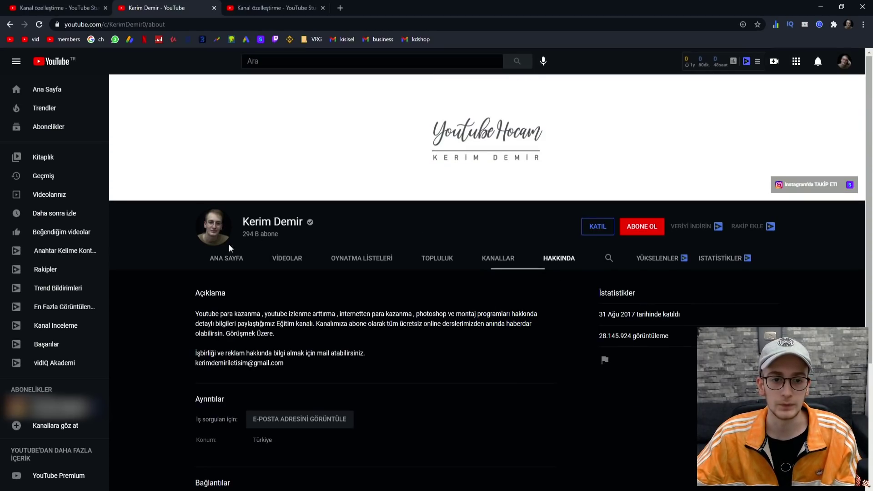
{"action": "left_click", "coordinate": [265, 7]}
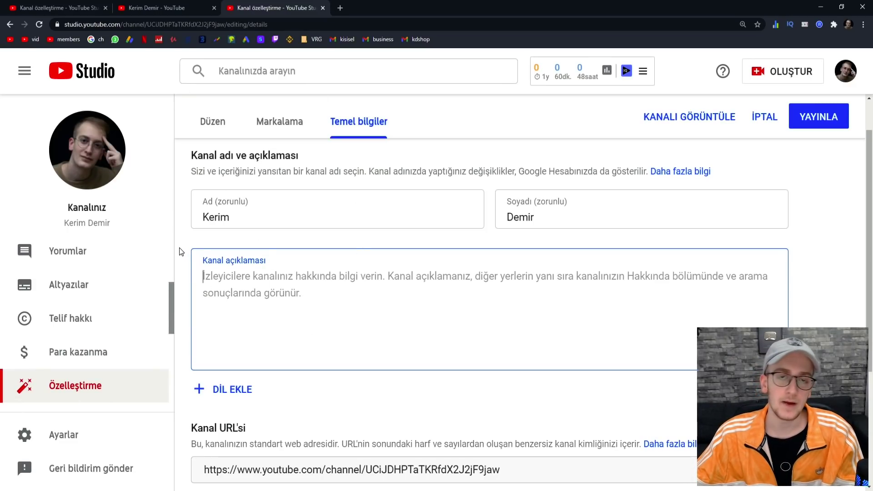
- Back on the About page, select the whole Açıklama text, including the collaboration and e-mail lines
{"action": "left_click", "coordinate": [170, 10]}
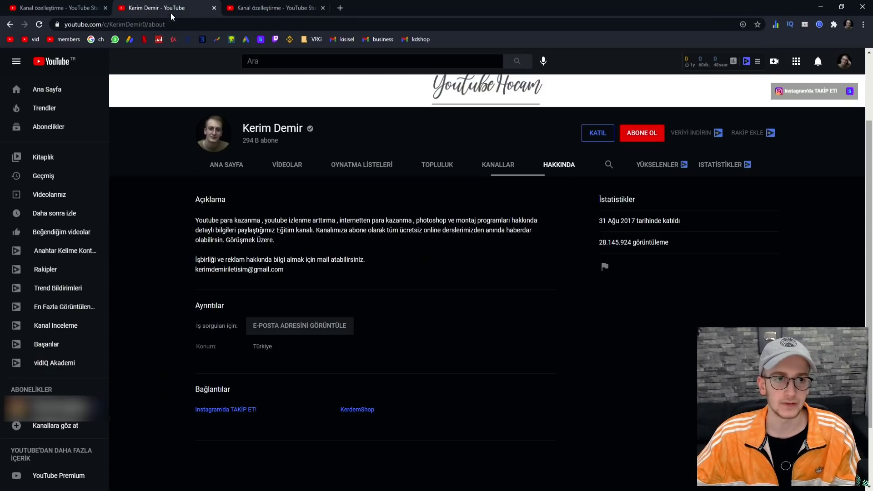
{"action": "triple_click", "coordinate": [192, 218]}
{"action": "left_click", "coordinate": [193, 221]}
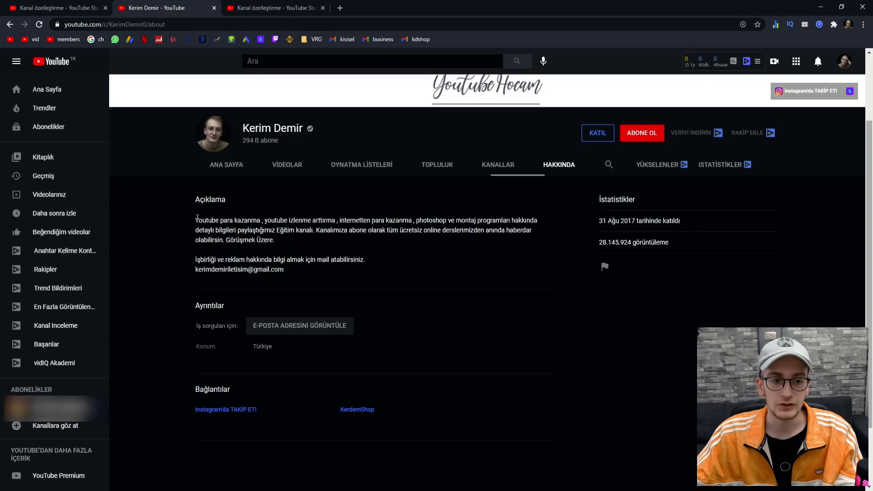
{"action": "left_click_drag", "start_coordinate": [195, 220], "coordinate": [428, 249]}
{"action": "left_click", "coordinate": [428, 249]}
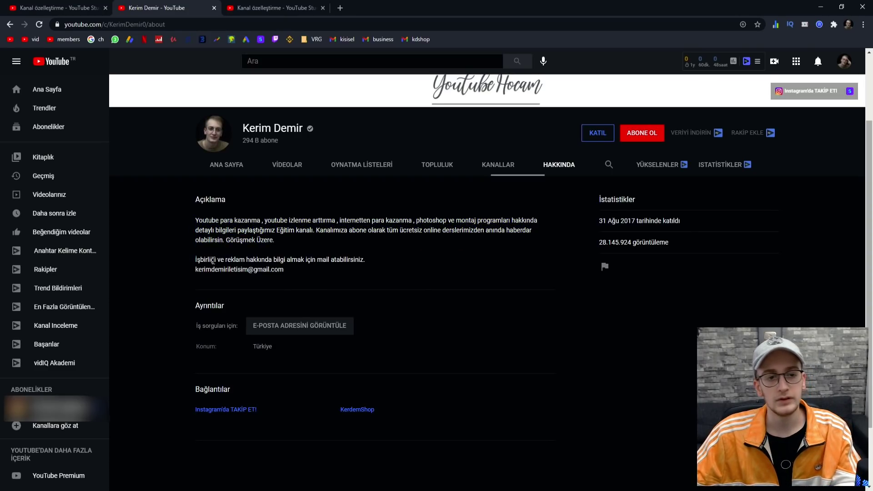
{"action": "left_click_drag", "start_coordinate": [278, 276], "coordinate": [196, 259]}
{"action": "left_click", "coordinate": [196, 259]}
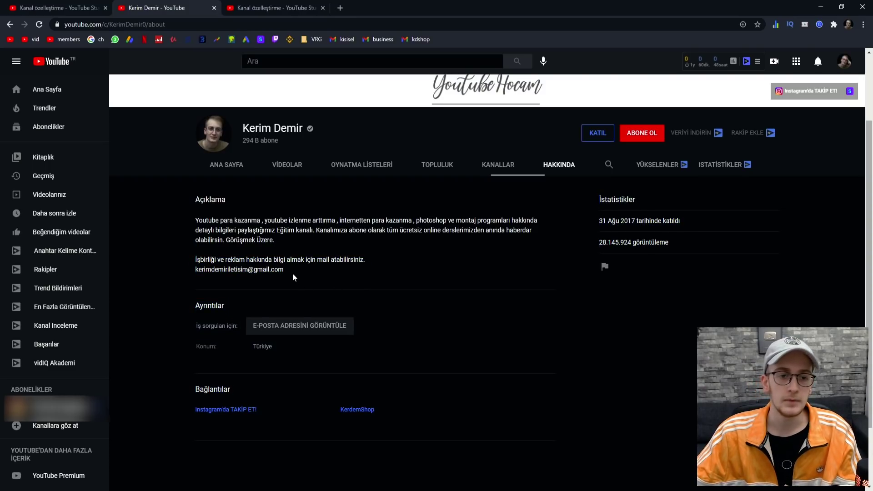
{"action": "left_click_drag", "start_coordinate": [292, 272], "coordinate": [186, 221]}
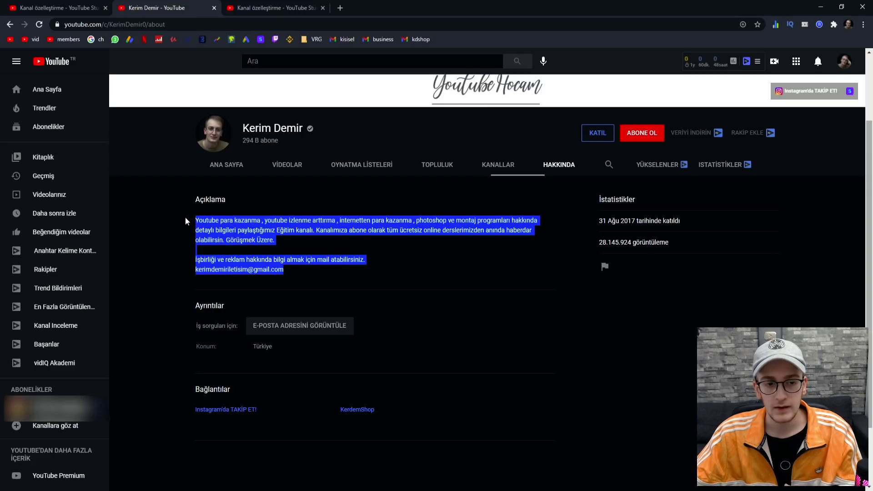
{"action": "left_click", "coordinate": [186, 221]}
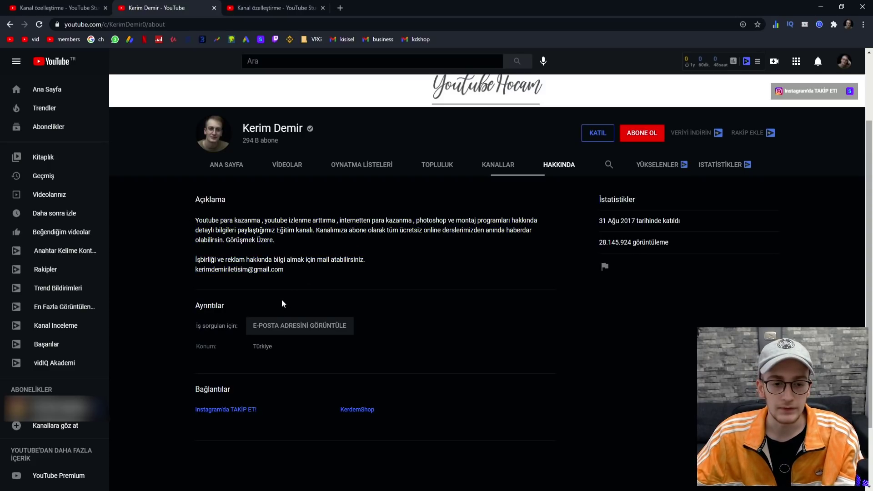
{"action": "scroll", "coordinate": [282, 299], "scroll_direction": "down", "scroll_amount": 1}
{"action": "left_click", "coordinate": [258, 9]}
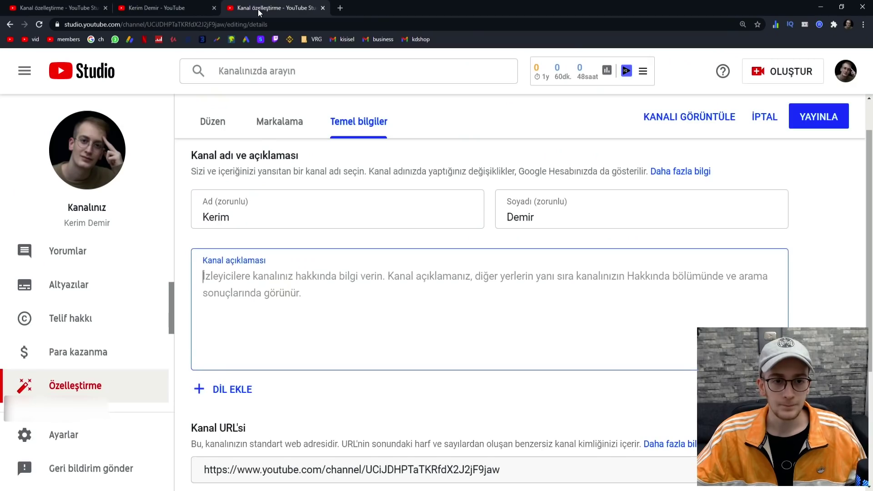
{"action": "scroll", "coordinate": [294, 308], "scroll_direction": "down", "scroll_amount": 3}
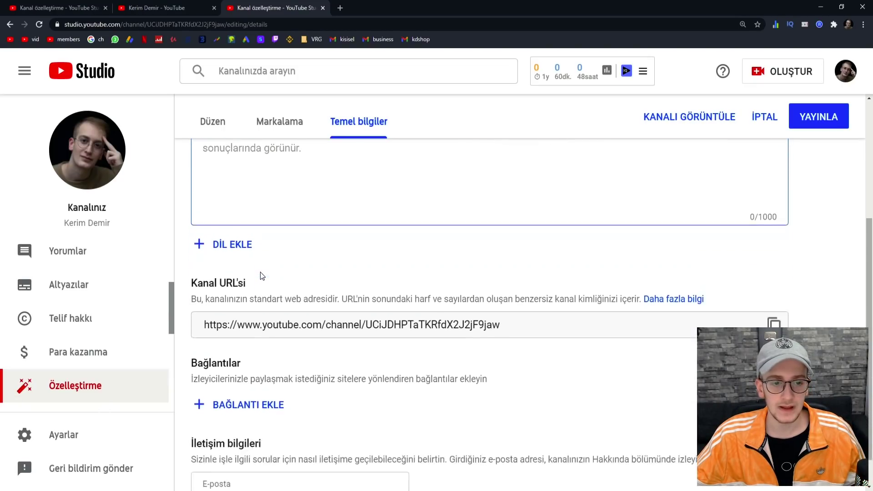
{"action": "scroll", "coordinate": [262, 276], "scroll_direction": "down", "scroll_amount": 1}
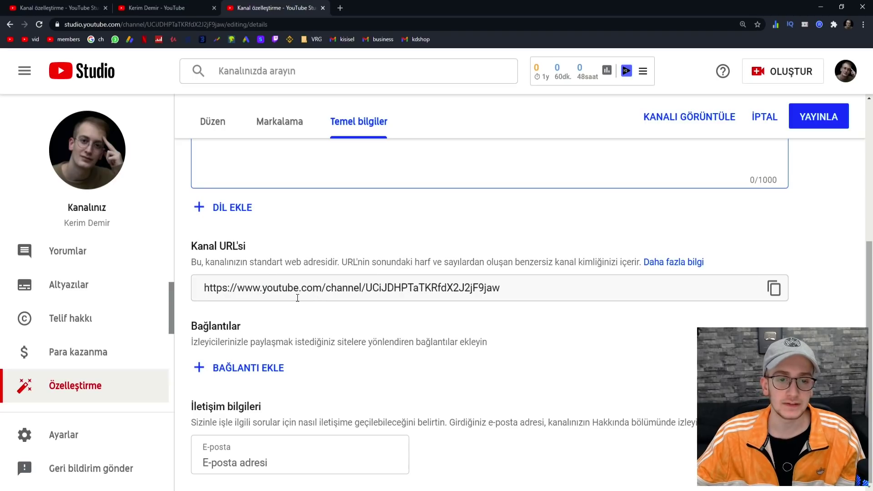
{"action": "left_click", "coordinate": [55, 7]}
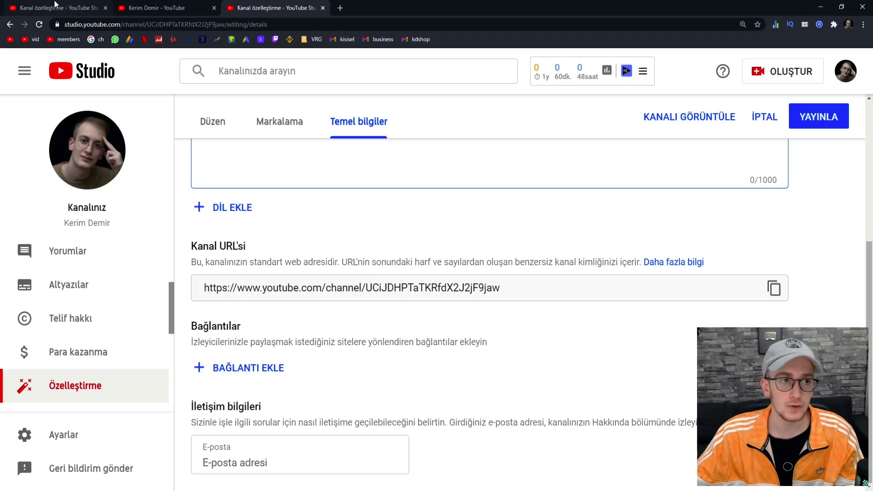
{"action": "left_click", "coordinate": [344, 160]}
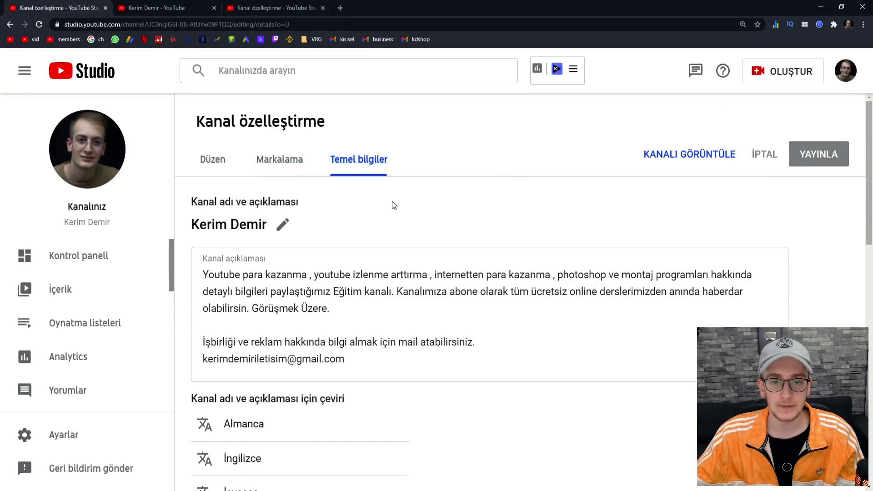
{"action": "scroll", "coordinate": [392, 202], "scroll_direction": "down", "scroll_amount": 9}
{"action": "scroll", "coordinate": [277, 212], "scroll_direction": "up", "scroll_amount": 1}
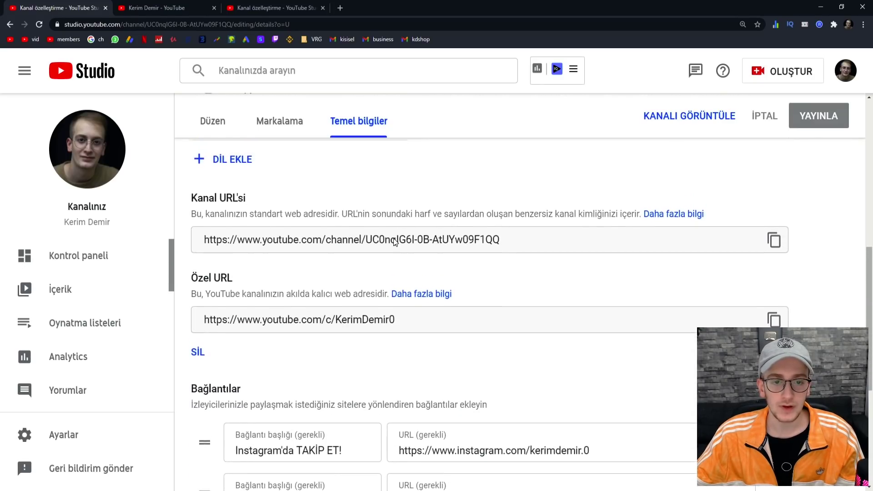
{"action": "scroll", "coordinate": [351, 252], "scroll_direction": "down", "scroll_amount": 1}
{"action": "scroll", "coordinate": [281, 310], "scroll_direction": "up", "scroll_amount": 1}
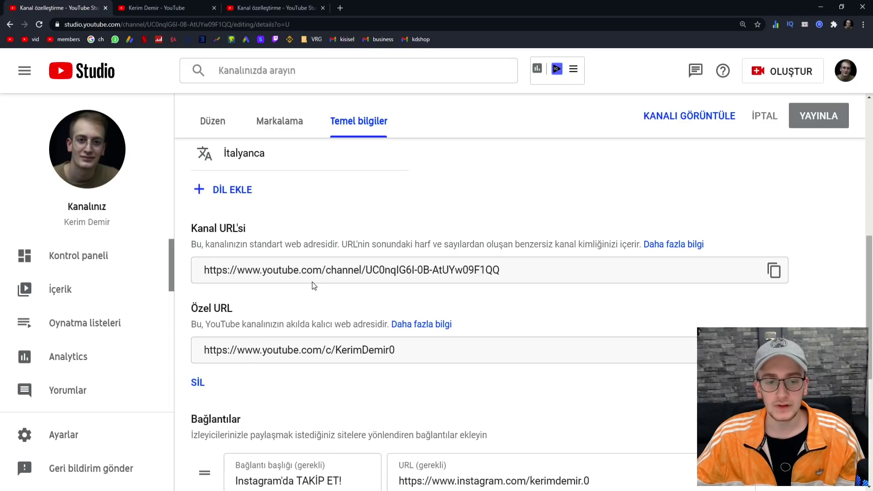
{"action": "left_click", "coordinate": [238, 8]}
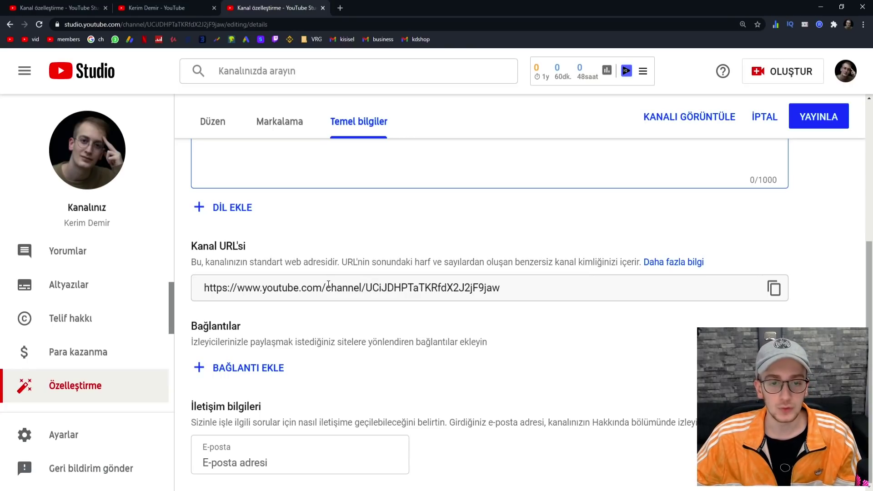
{"action": "triple_click", "coordinate": [439, 293]}
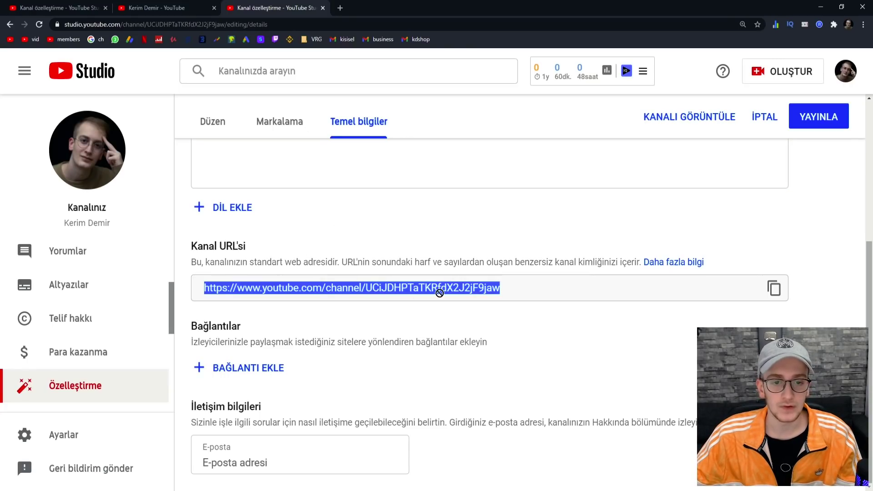
{"action": "left_click", "coordinate": [456, 292]}
{"action": "triple_click", "coordinate": [486, 291]}
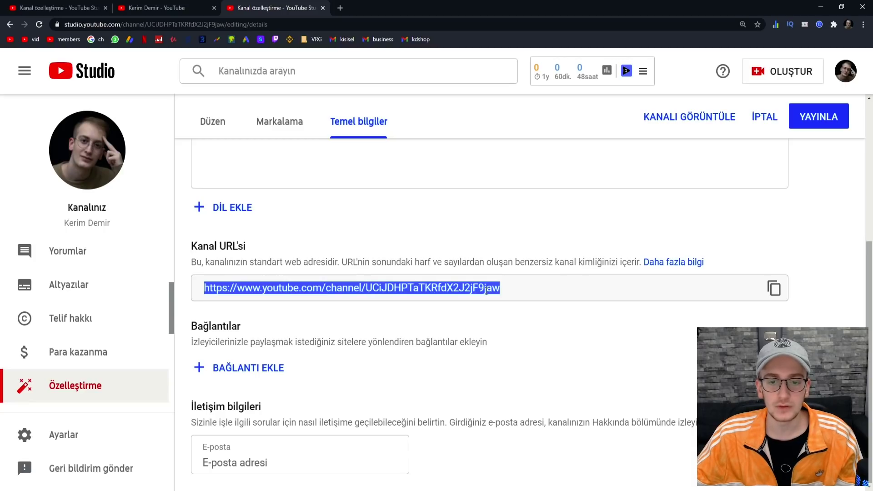
{"action": "left_click", "coordinate": [460, 313]}
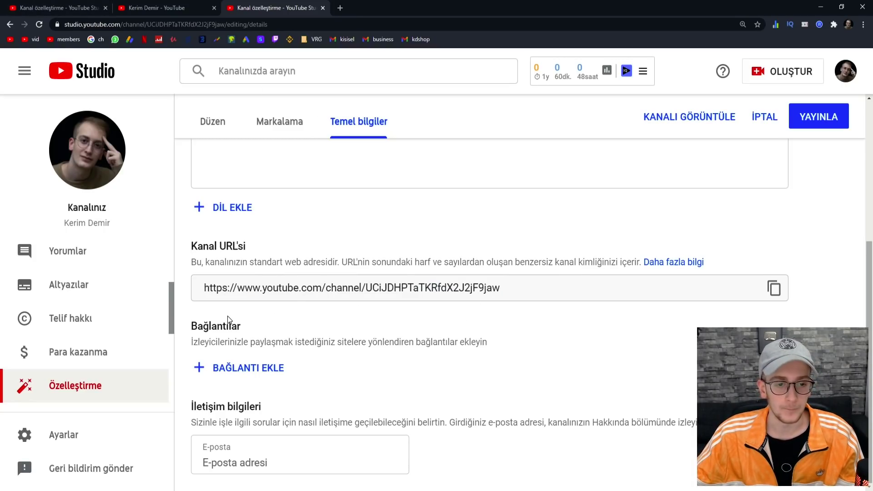
{"action": "left_click", "coordinate": [150, 8]}
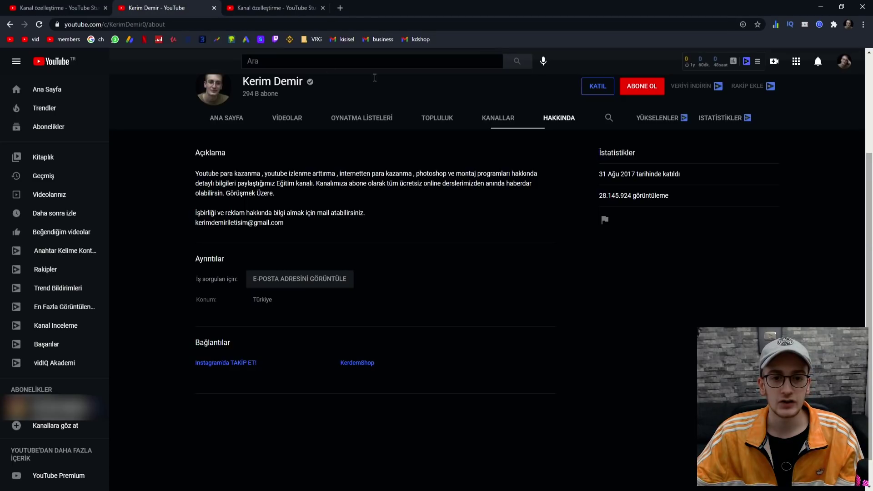
{"action": "scroll", "coordinate": [533, 311], "scroll_direction": "up", "scroll_amount": 3}
{"action": "left_click", "coordinate": [235, 257]}
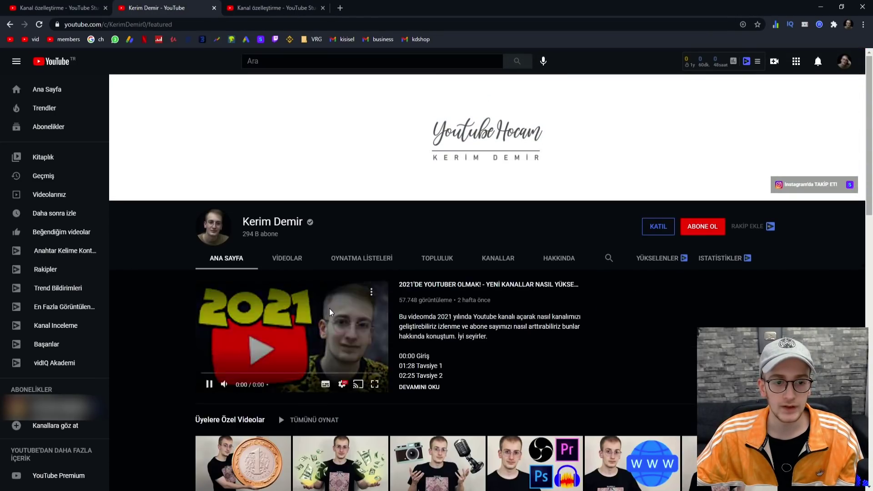
{"action": "left_click", "coordinate": [330, 312]}
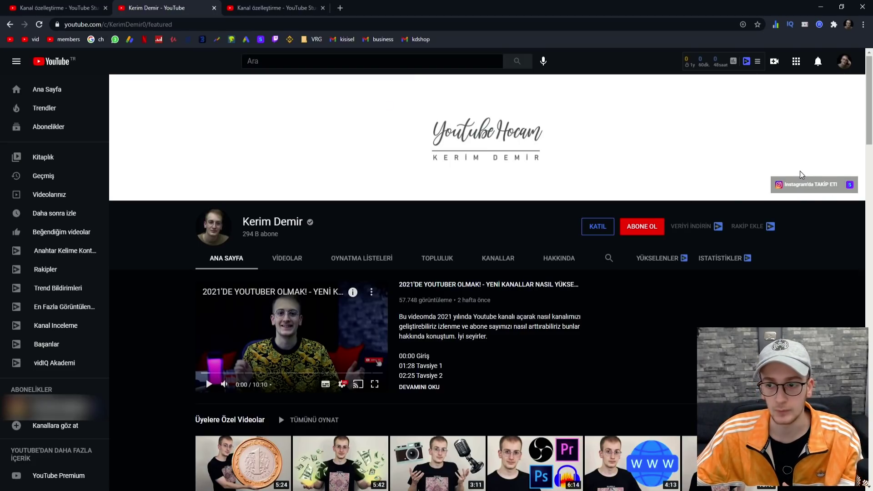
{"action": "left_click", "coordinate": [233, 9]}
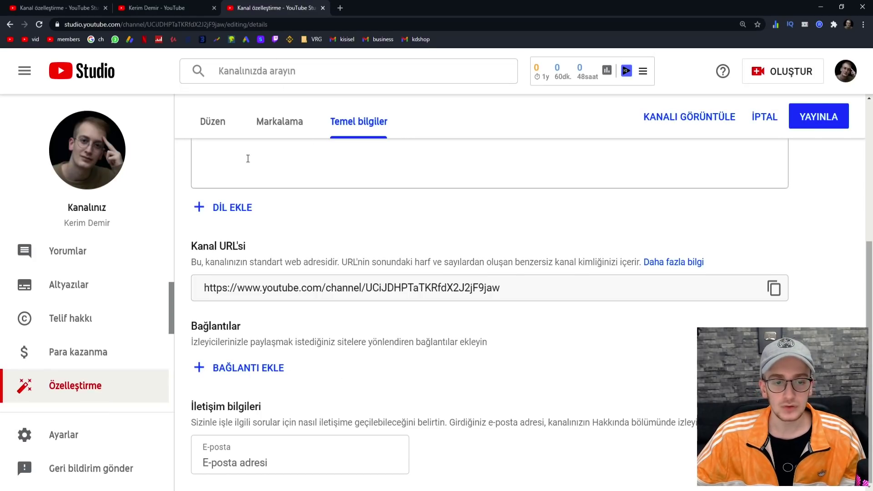
- Add a new channel link titled 'İnstagram hesabım'
{"action": "left_click", "coordinate": [239, 368]}
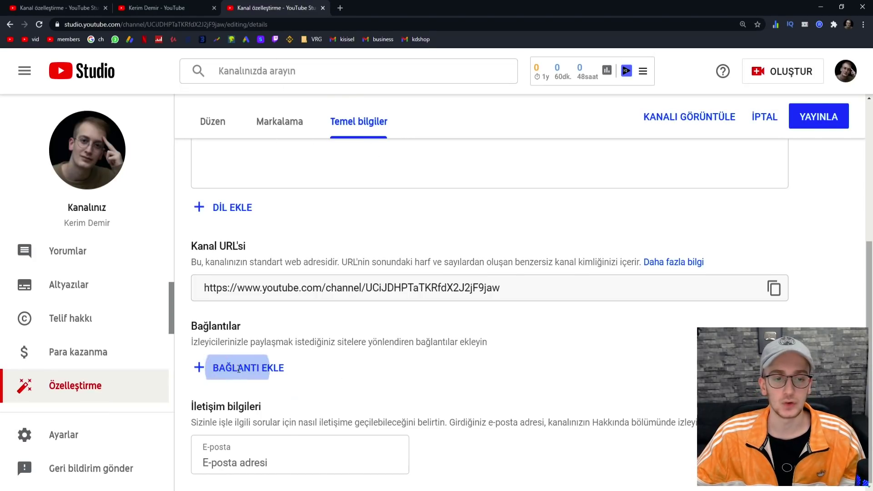
{"action": "scroll", "coordinate": [411, 306], "scroll_direction": "down", "scroll_amount": 3}
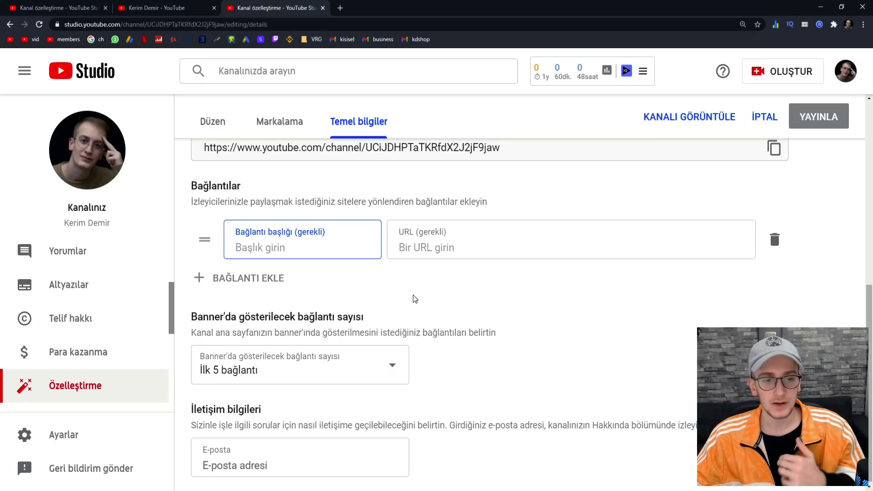
{"action": "type", "text": "İnst"}
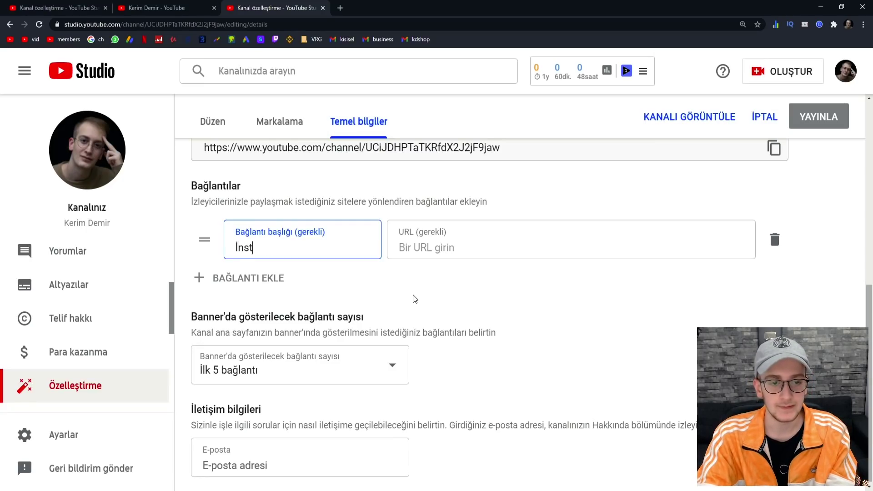
{"action": "type", "text": "agram hesabım"}
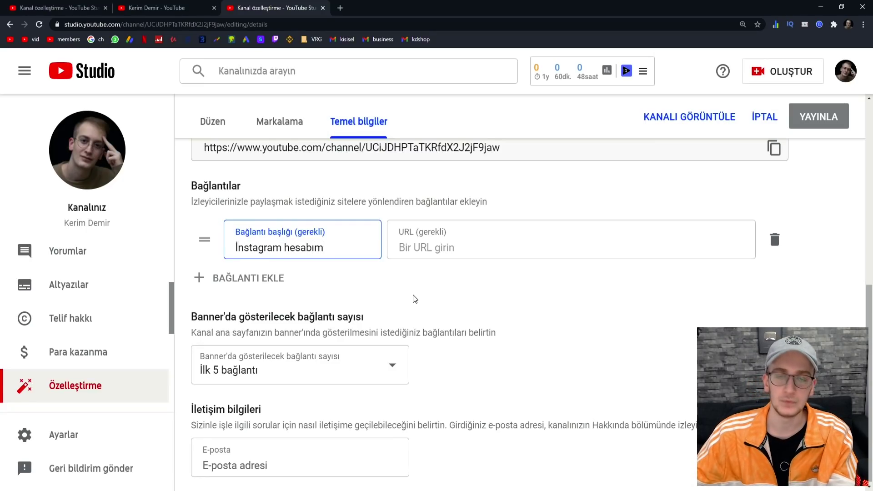
{"action": "left_click", "coordinate": [414, 245]}
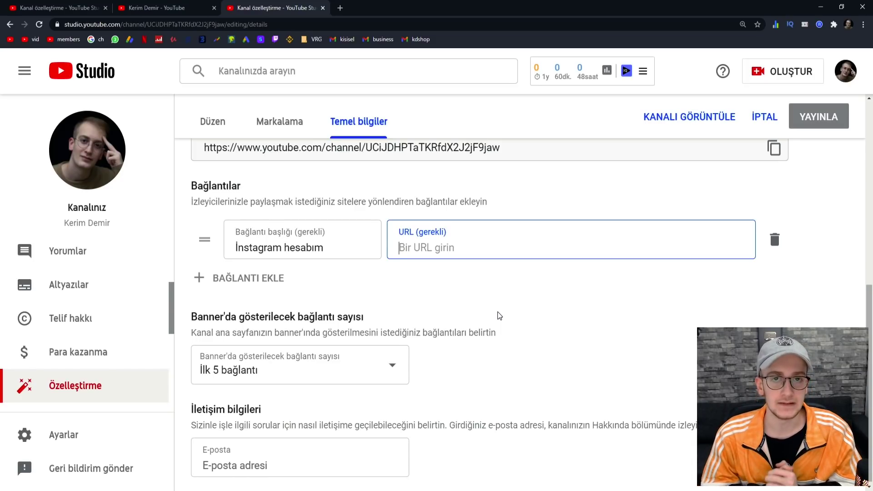
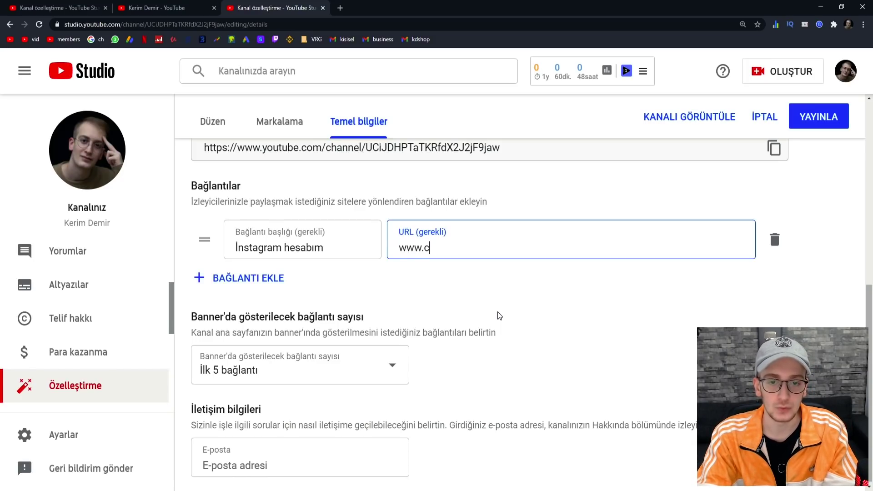
- Enter the owner's instagram.com profile address as the link's URL
{"action": "key", "text": "BackSpace"}
{"action": "key", "text": "BackSpace"}
{"action": "key", "text": "BackSpace"}
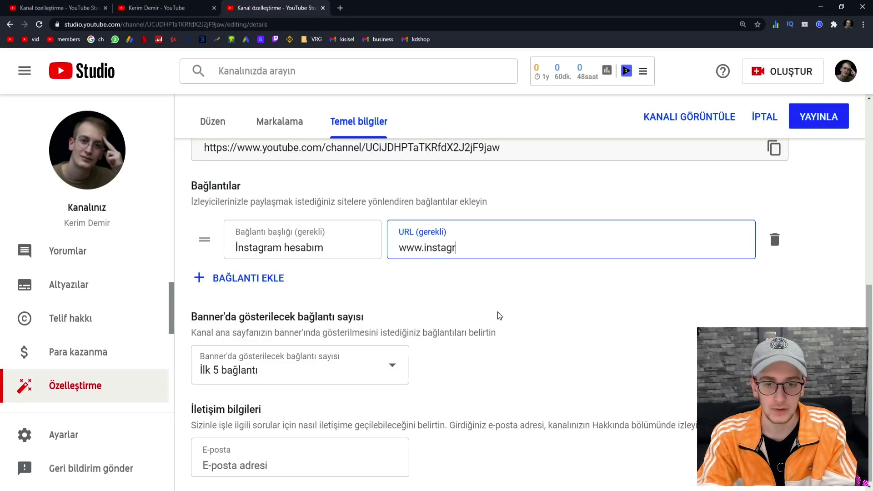
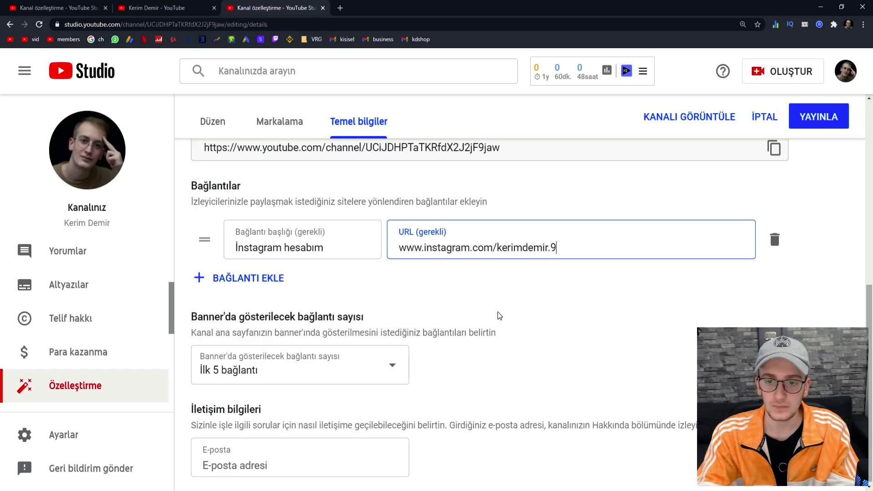
{"action": "key", "text": "BackSpace"}
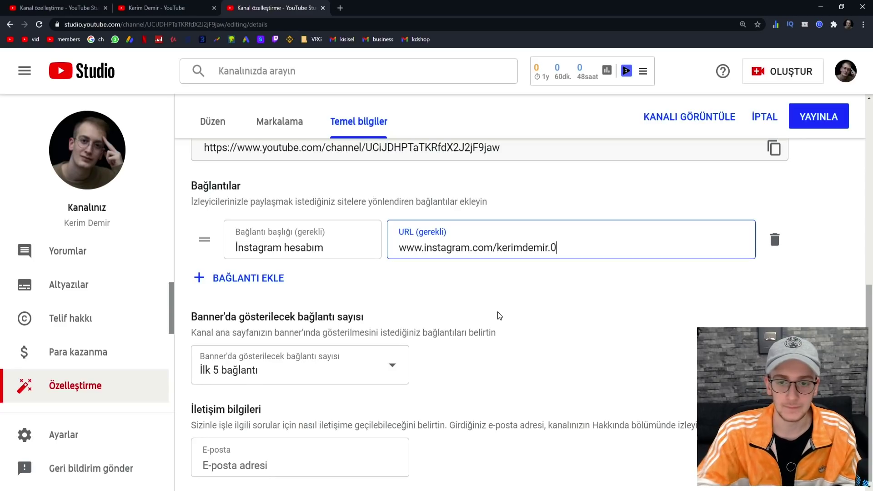
{"action": "triple_click", "coordinate": [445, 254]}
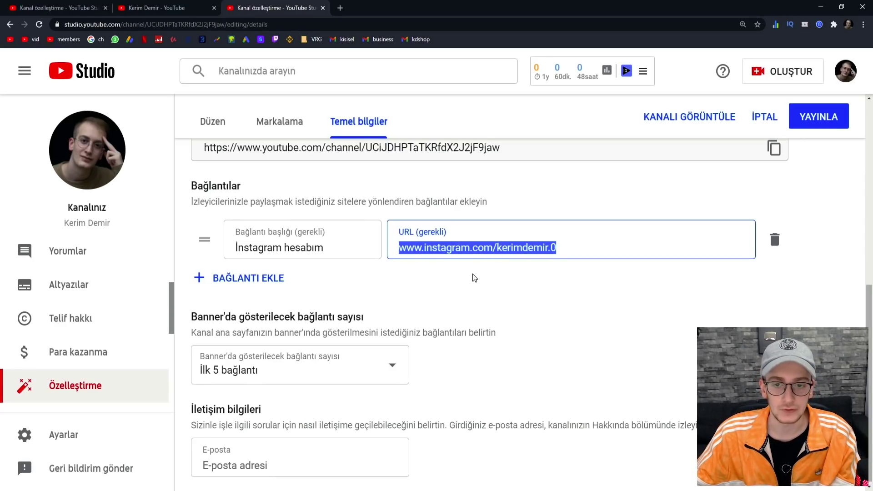
{"action": "left_click", "coordinate": [572, 250]}
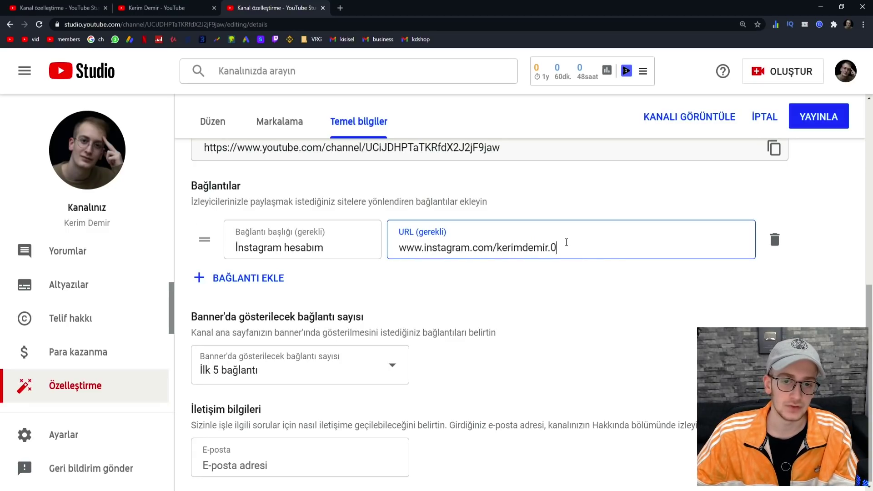
{"action": "triple_click", "coordinate": [569, 244]}
{"action": "left_click", "coordinate": [482, 270]}
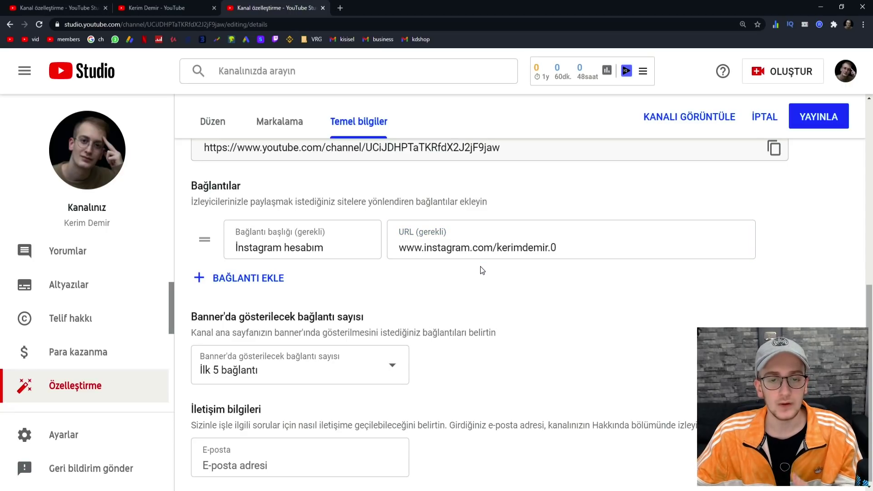
- Add a second empty link row and keep the banner link count at 'İlk 5 bağlantı'
{"action": "left_click", "coordinate": [233, 277]}
{"action": "scroll", "coordinate": [272, 295], "scroll_direction": "down", "scroll_amount": 1}
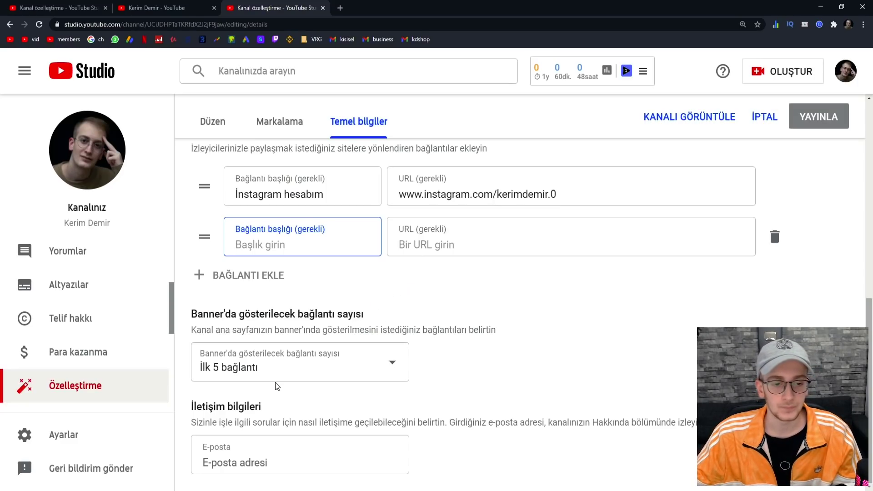
{"action": "left_click", "coordinate": [255, 369]}
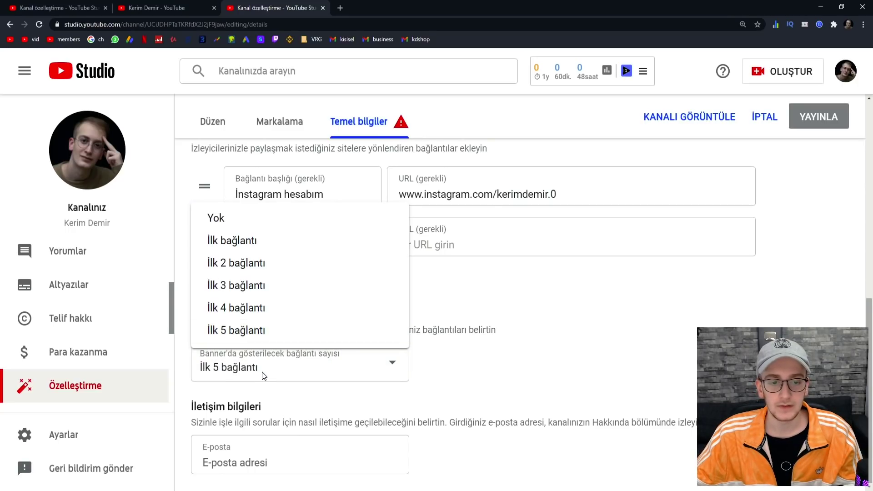
{"action": "left_click", "coordinate": [253, 359]}
{"action": "left_click", "coordinate": [253, 359]}
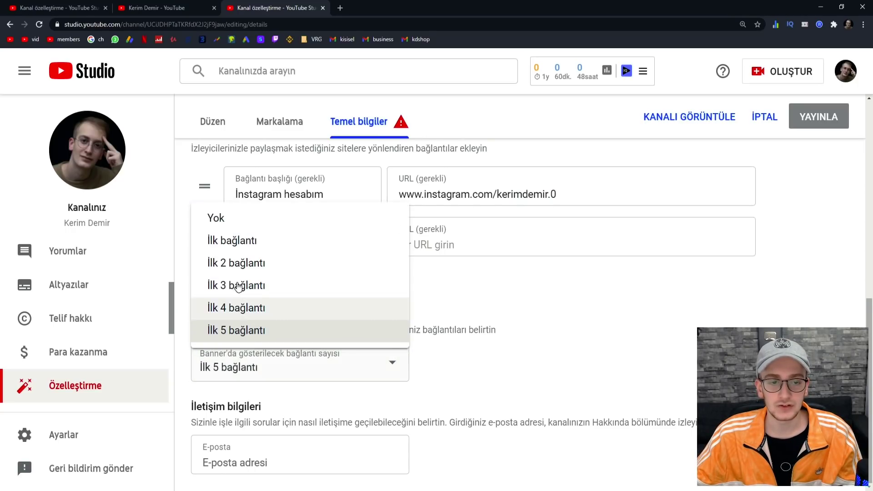
{"action": "left_click", "coordinate": [536, 358]}
{"action": "left_click", "coordinate": [294, 461]}
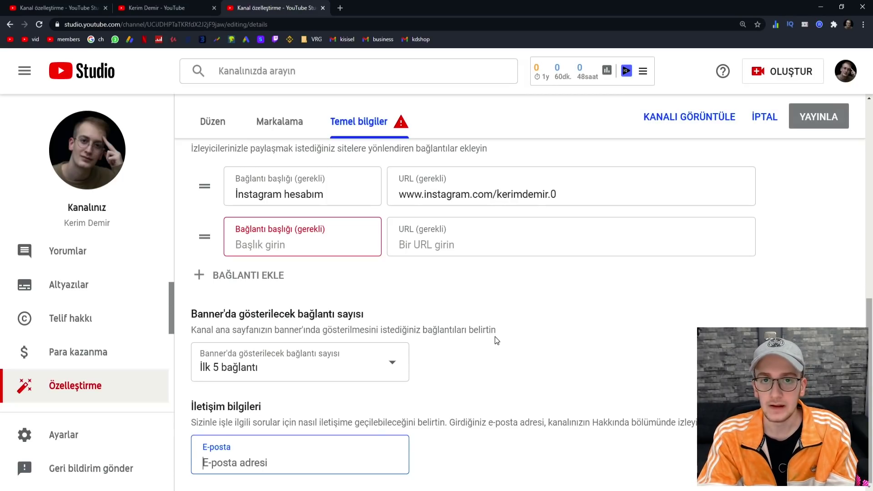
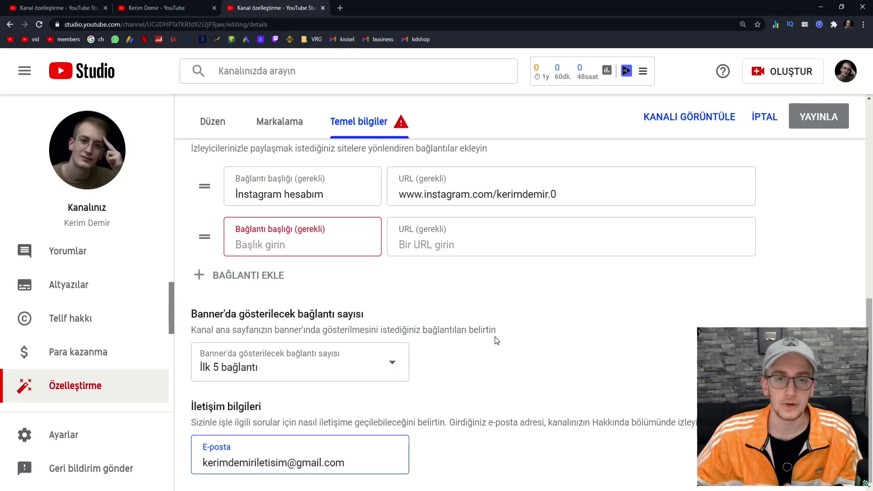
- Fill in the channel's contact e-mail address in the E-posta field
{"action": "left_click", "coordinate": [604, 396]}
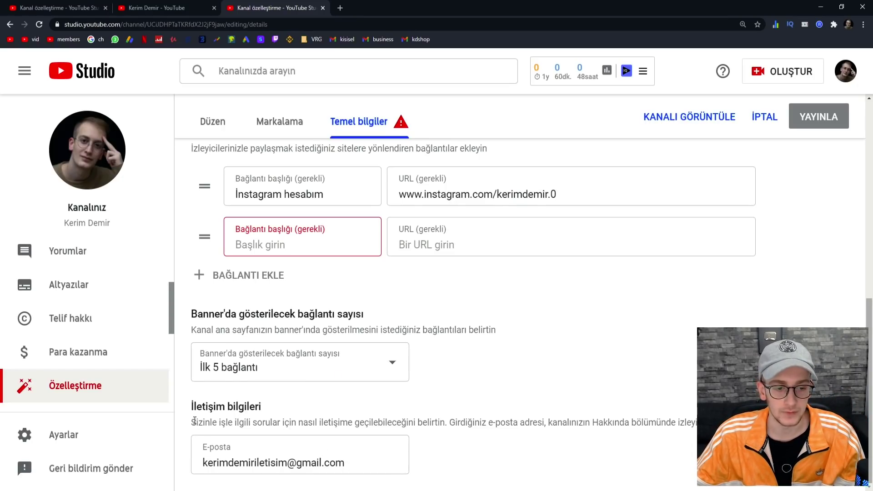
{"action": "left_click_drag", "start_coordinate": [193, 422], "coordinate": [449, 422]}
{"action": "left_click", "coordinate": [458, 401]}
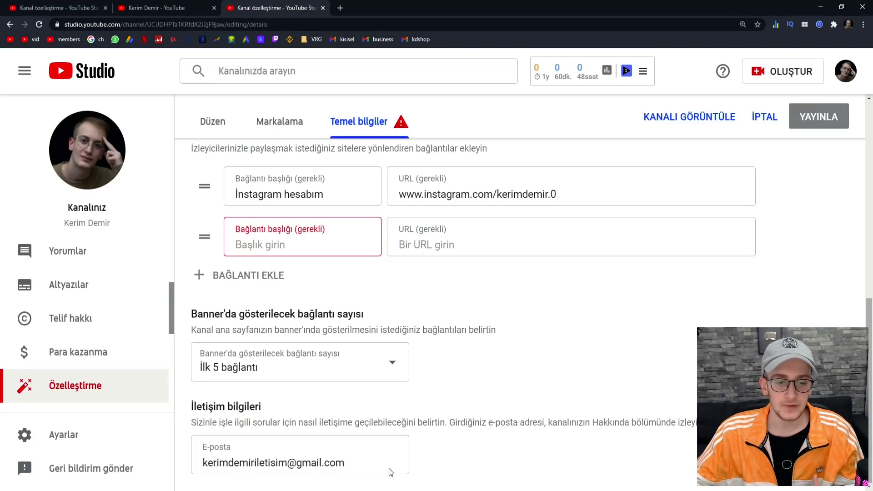
- Switch to the established channel's public YouTube home page
{"action": "scroll", "coordinate": [305, 454], "scroll_direction": "up", "scroll_amount": 3}
{"action": "scroll", "coordinate": [357, 426], "scroll_direction": "up", "scroll_amount": 6}
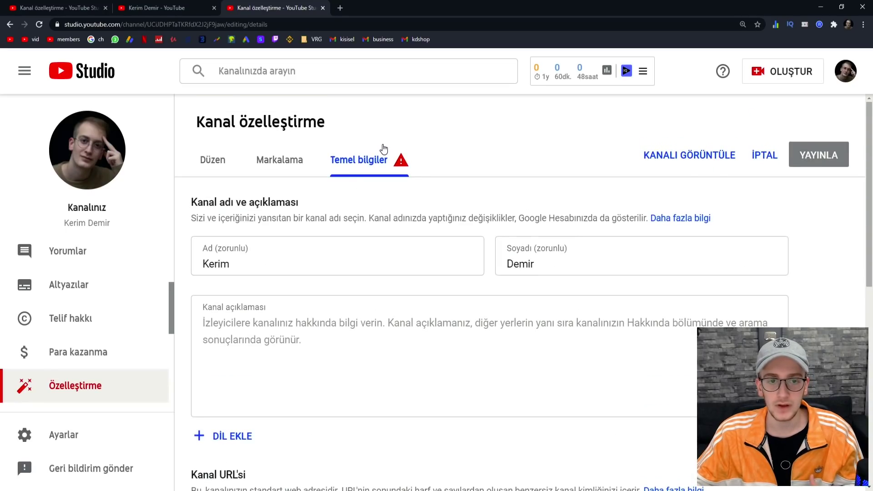
{"action": "scroll", "coordinate": [364, 191], "scroll_direction": "down", "scroll_amount": 8}
{"action": "scroll", "coordinate": [394, 242], "scroll_direction": "up", "scroll_amount": 8}
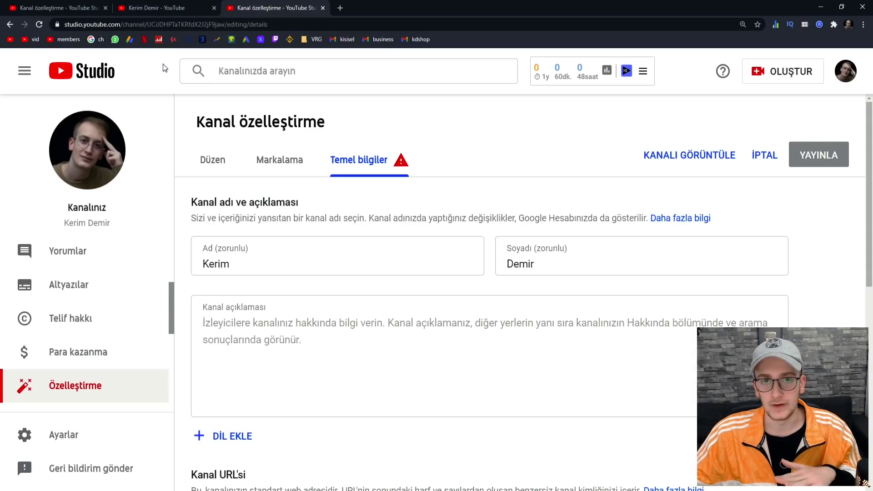
{"action": "left_click", "coordinate": [151, 9]}
{"action": "scroll", "coordinate": [168, 181], "scroll_direction": "down", "scroll_amount": 4}
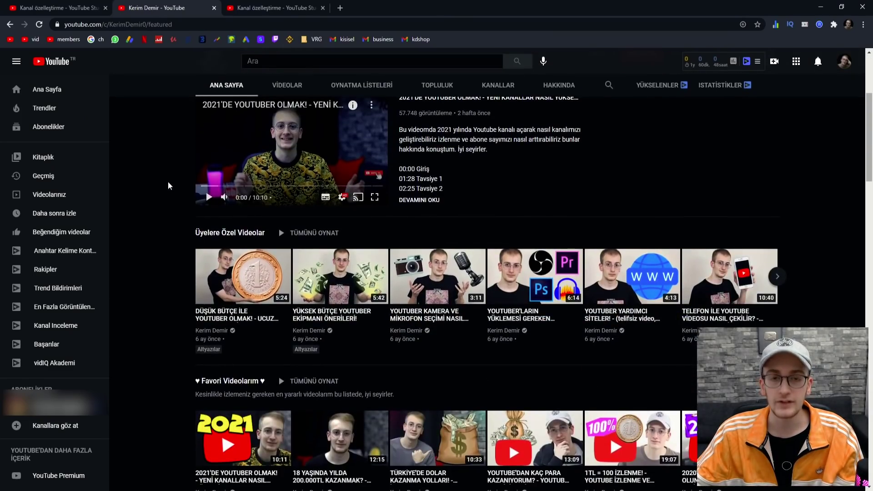